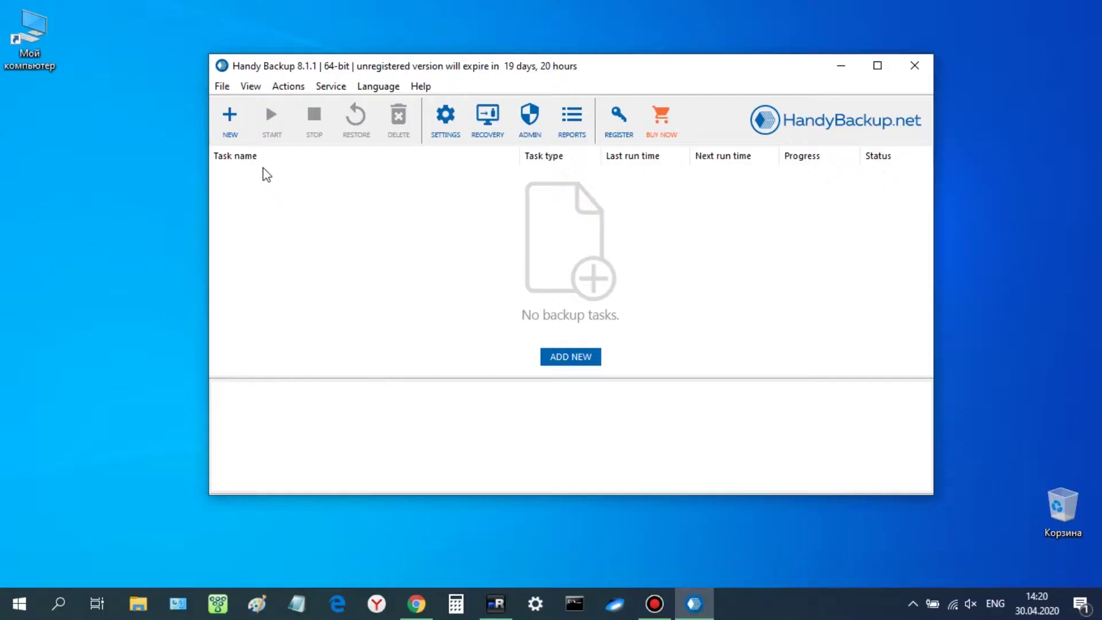
Start a new Backup task and pick the generic E-mail source from the E-mail category
left_click(230, 128)
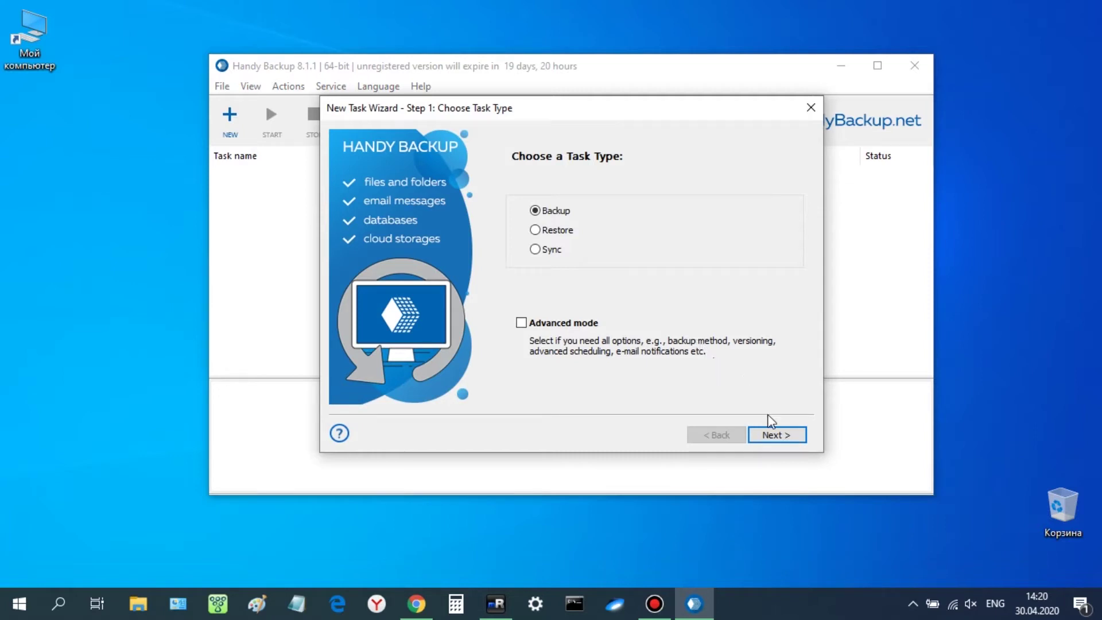
left_click(775, 437)
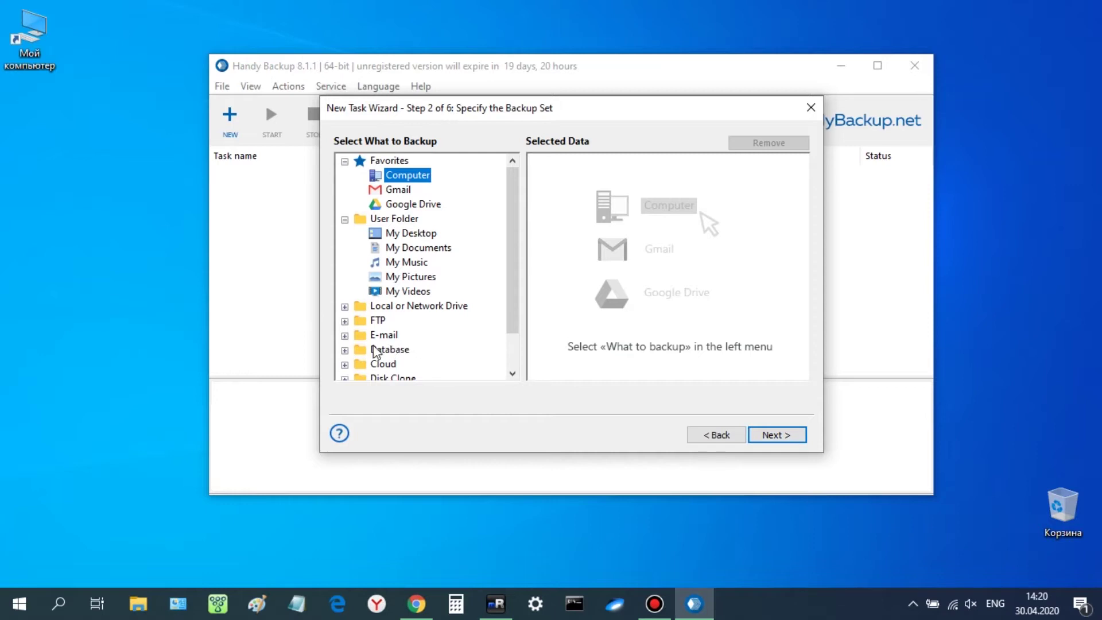
left_click(345, 336)
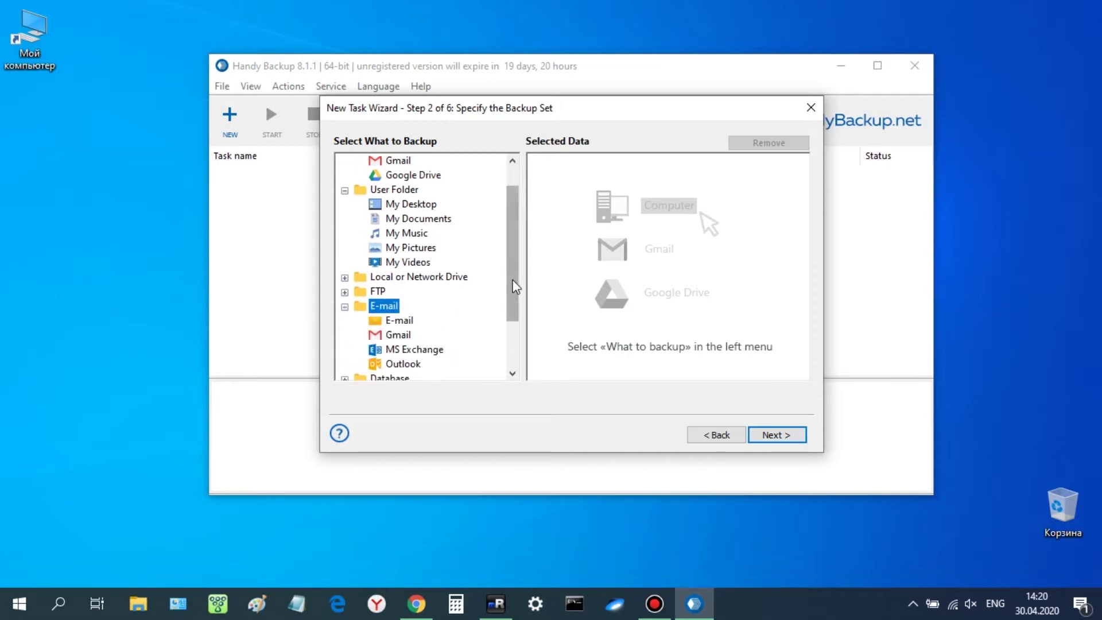
left_click_drag(514, 288, 514, 315)
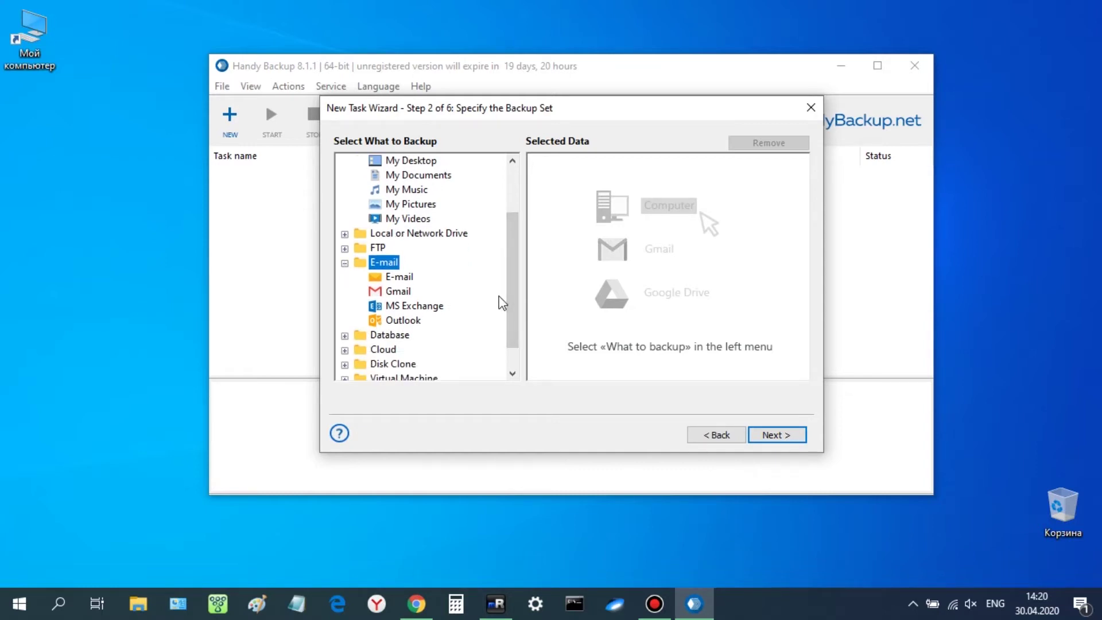
double_click(402, 279)
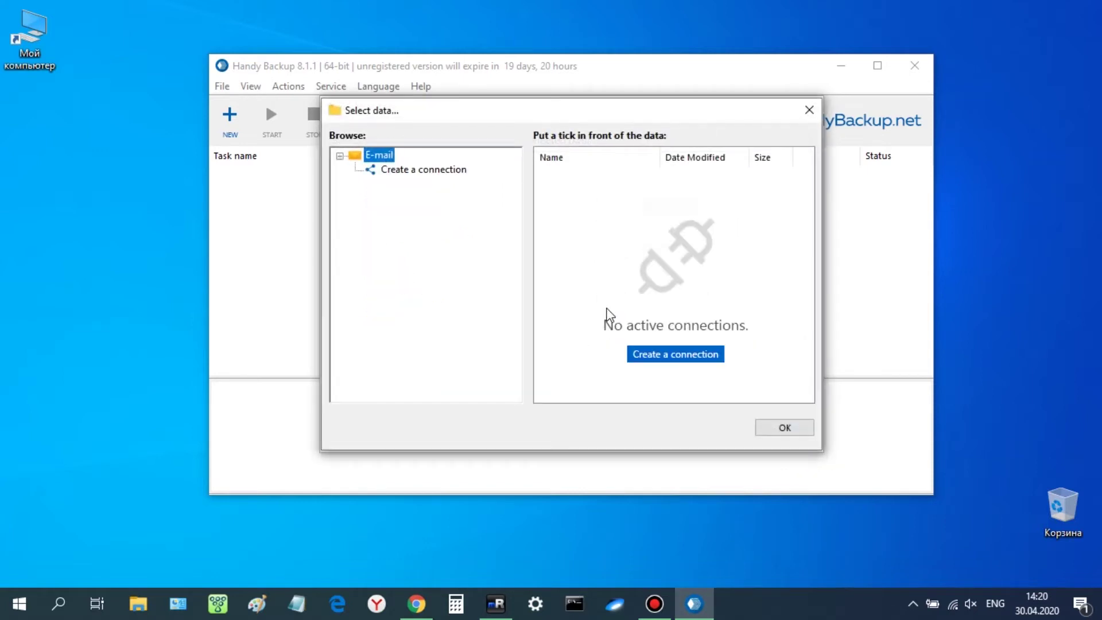
Create a 'Yahoo' E-mail connection to imap.mail.yahoo.com with the account password, test it and save it
left_click(668, 355)
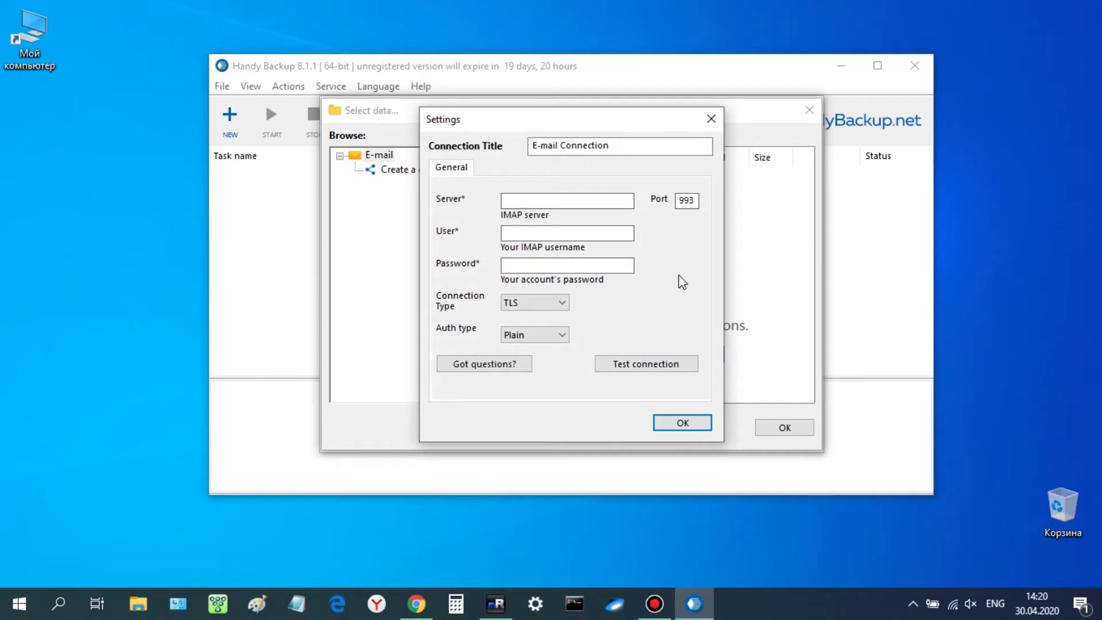
left_click(534, 144)
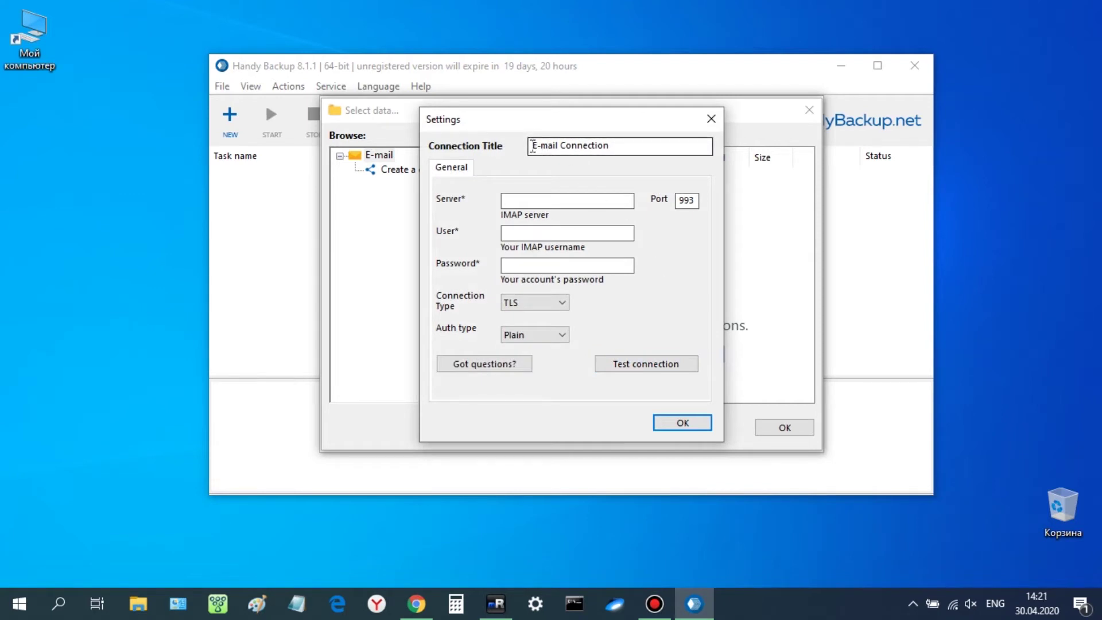
type("Yahoo")
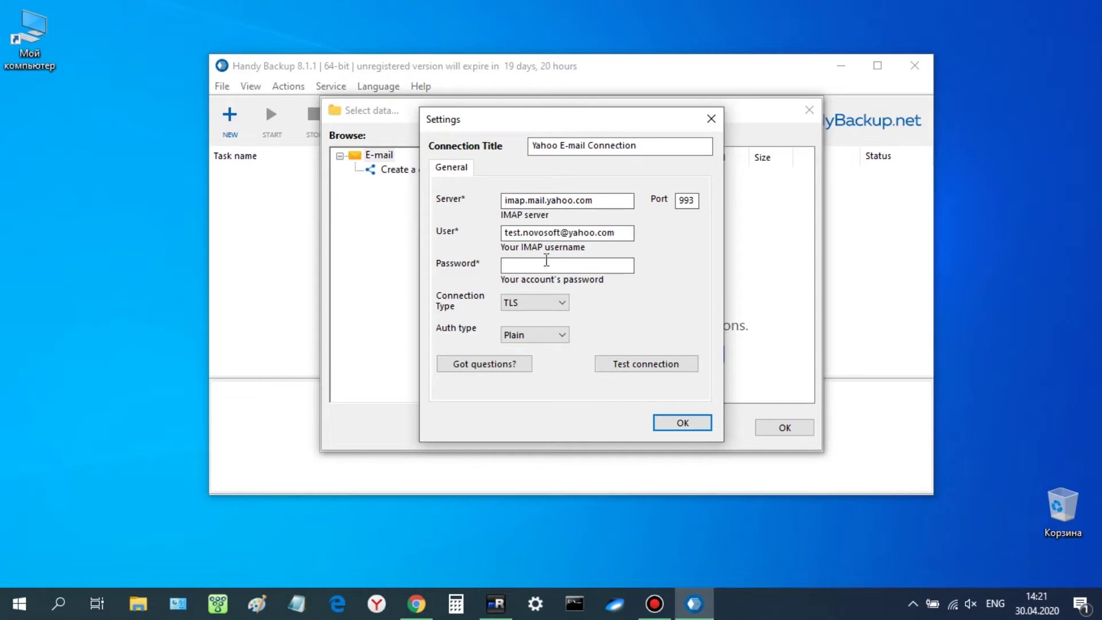
left_click(546, 265)
key("ctrl+v")
left_click(639, 364)
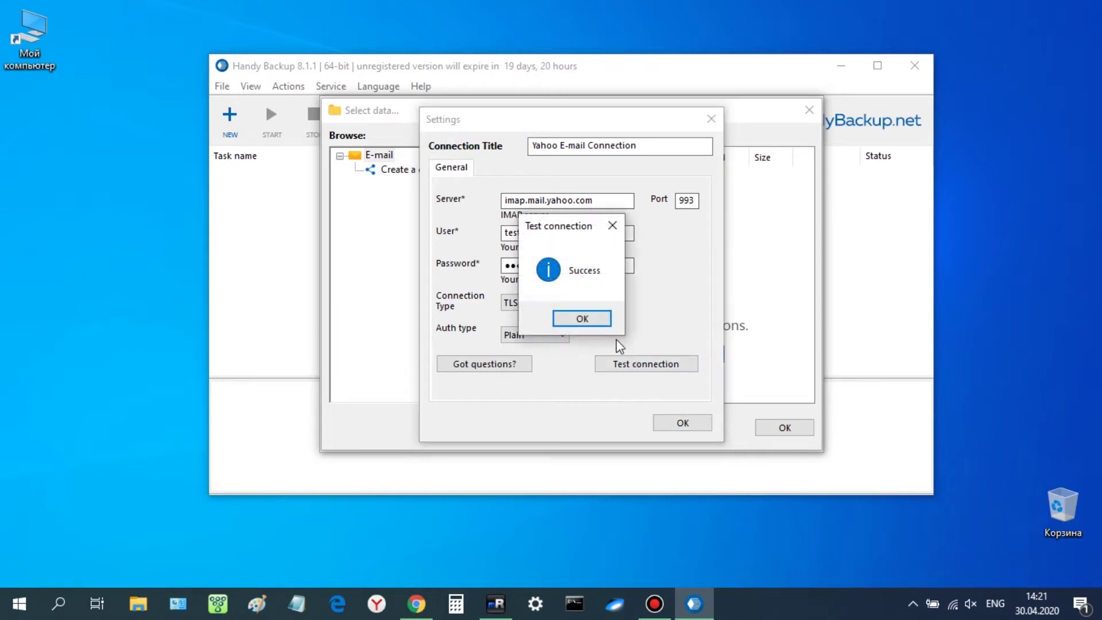
left_click(598, 326)
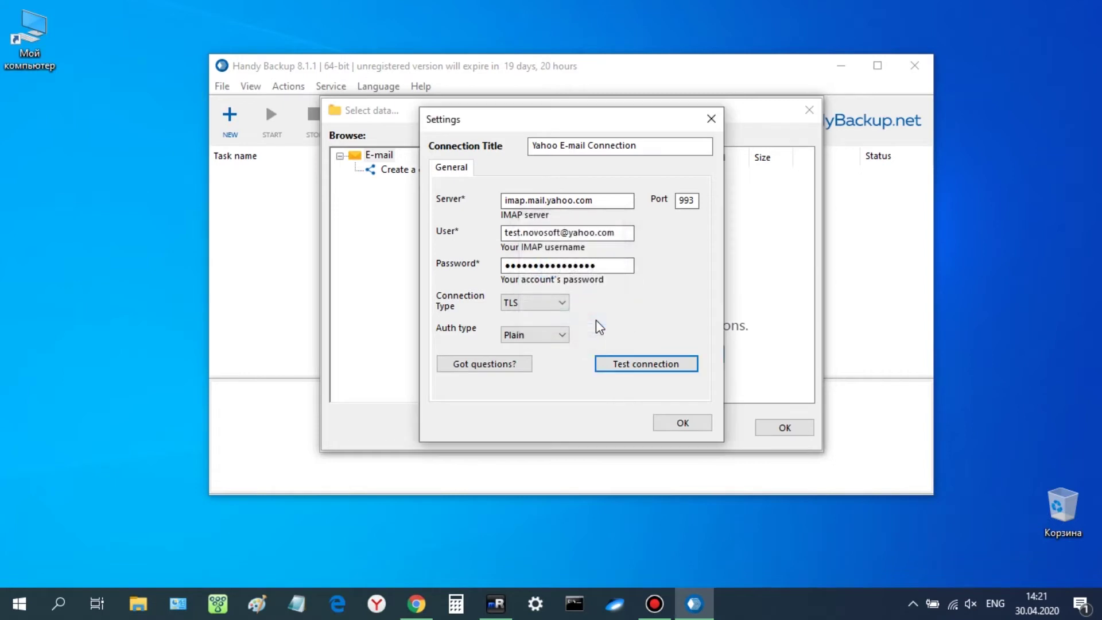
left_click(705, 423)
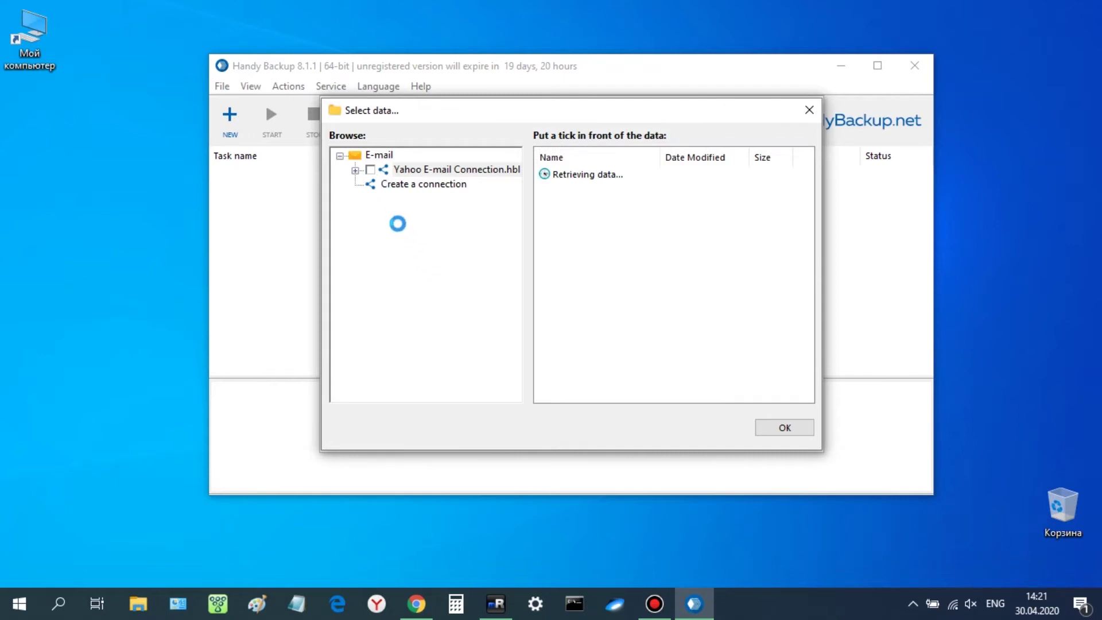
Tick the Yahoo connection's INBOX folder with its five messages and confirm the selected data
left_click(354, 171)
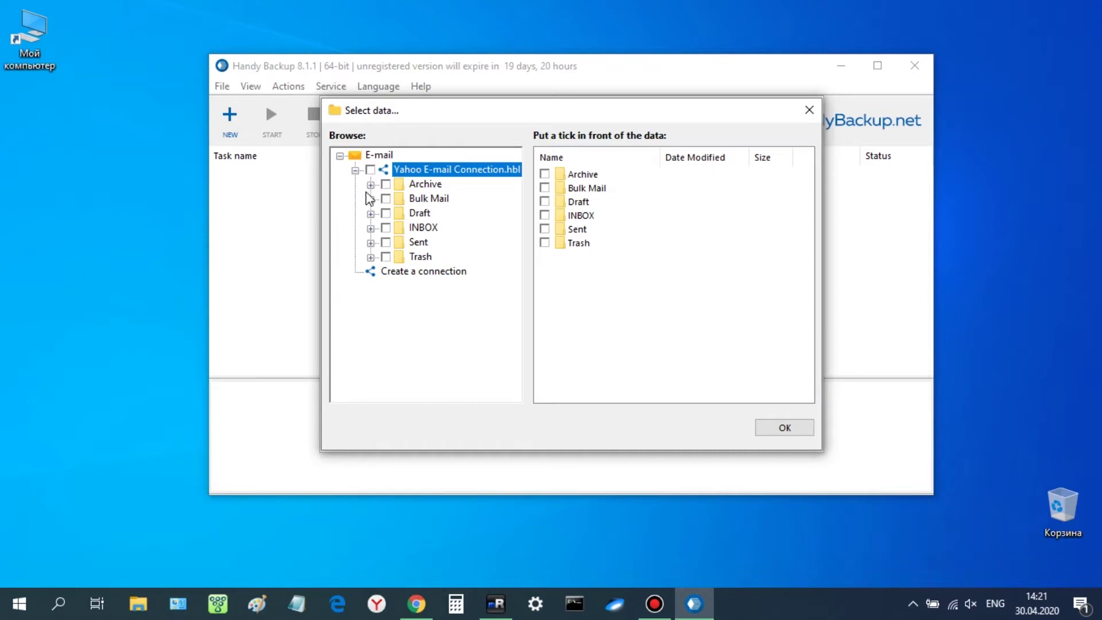
left_click(369, 229)
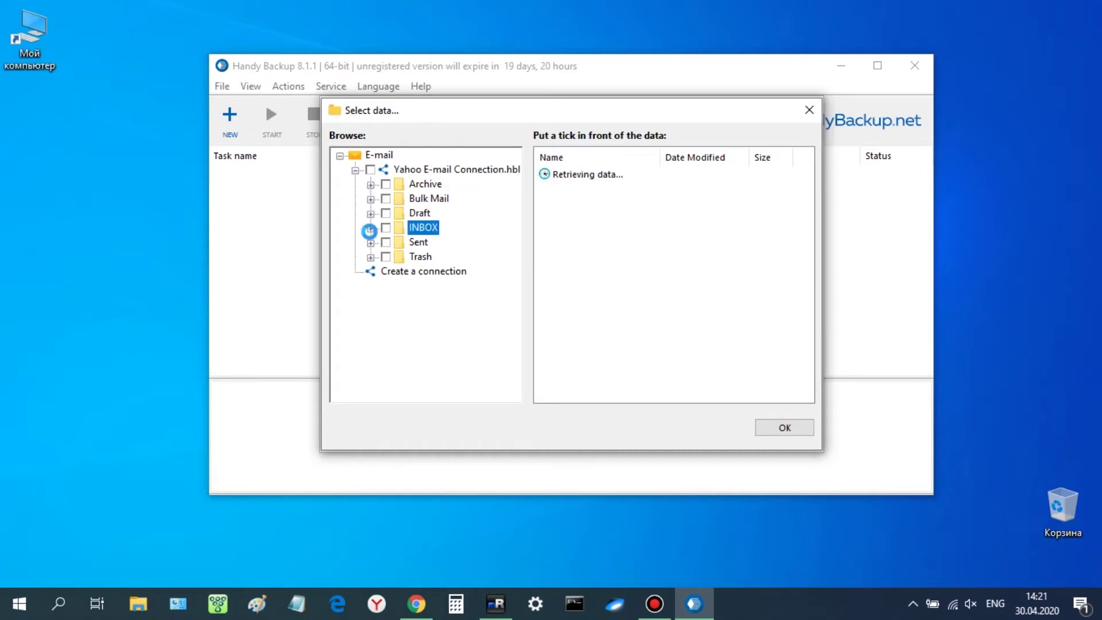
left_click(385, 229)
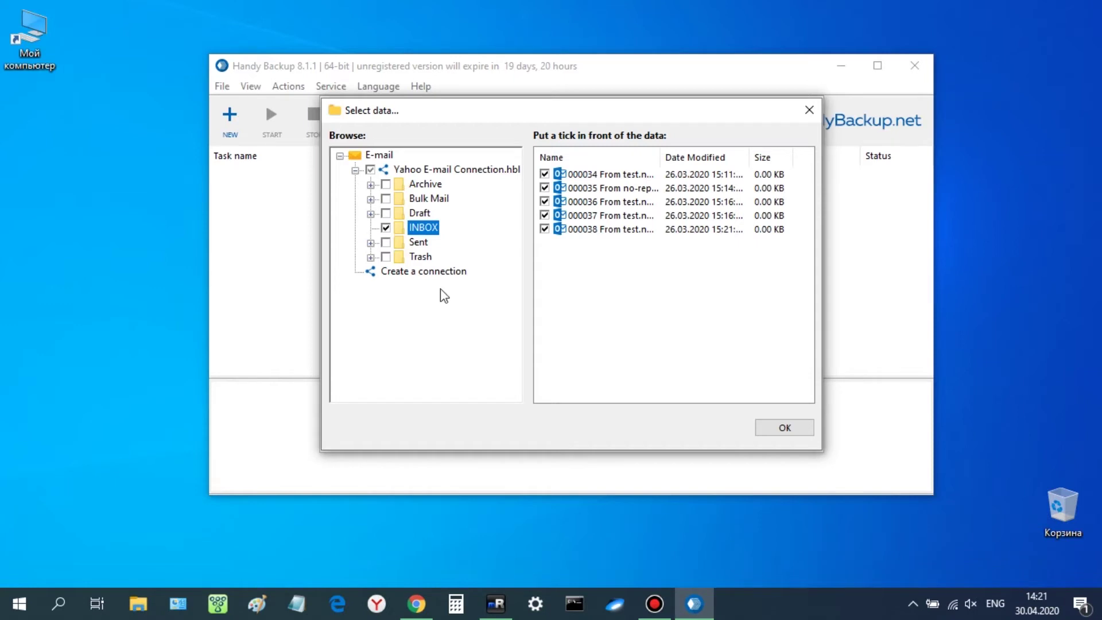
left_click(780, 429)
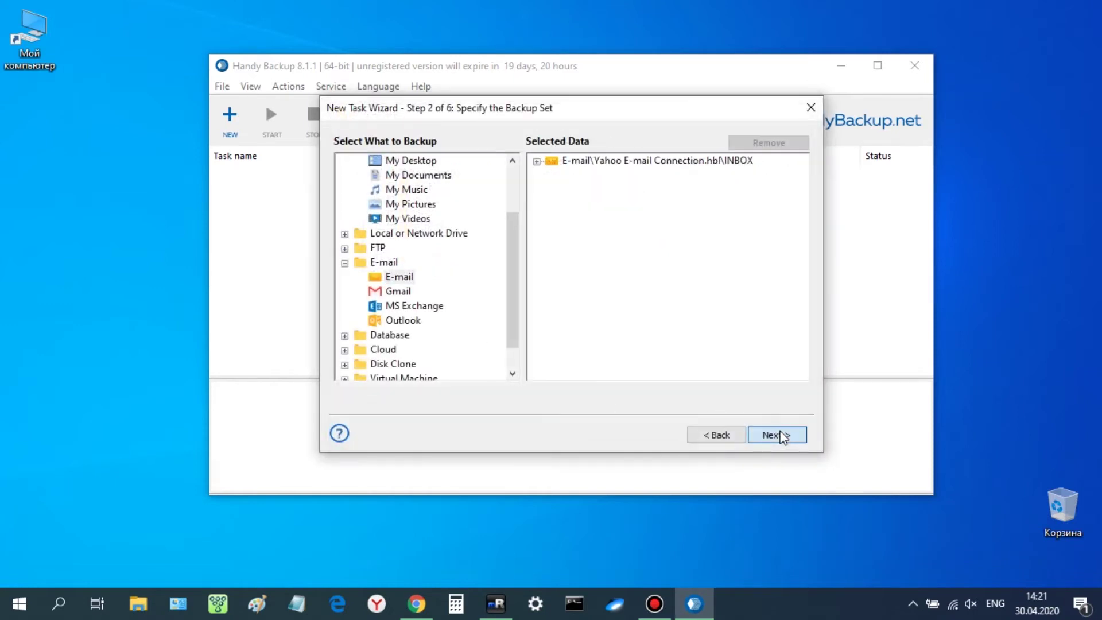
left_click(777, 436)
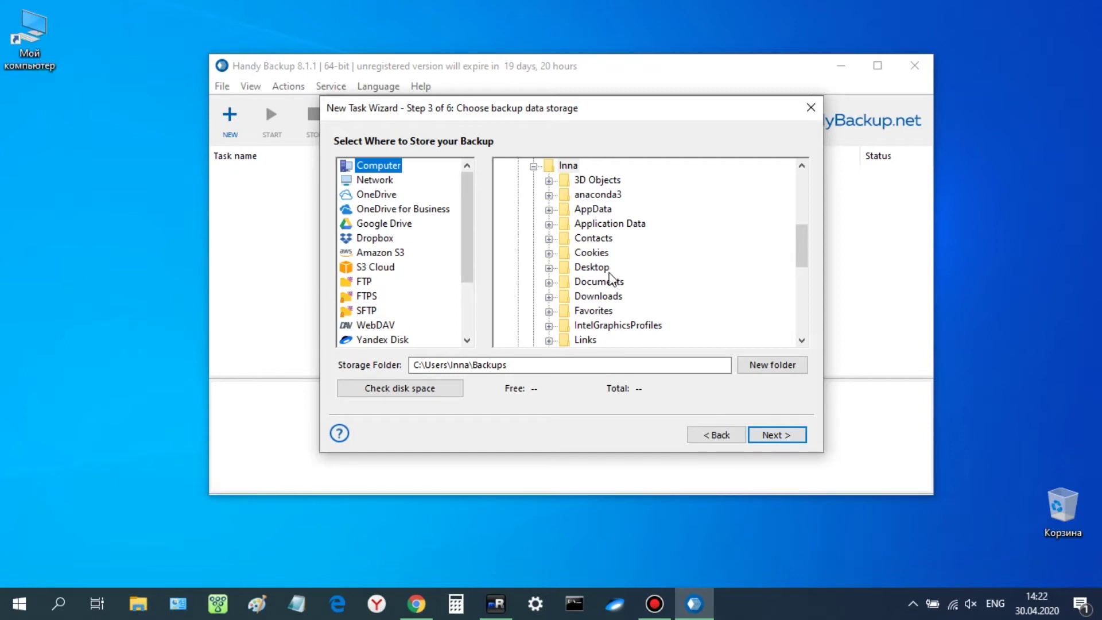
Store the backup in the Desktop folder and title the task 'Yahoo Backup'
left_click(603, 268)
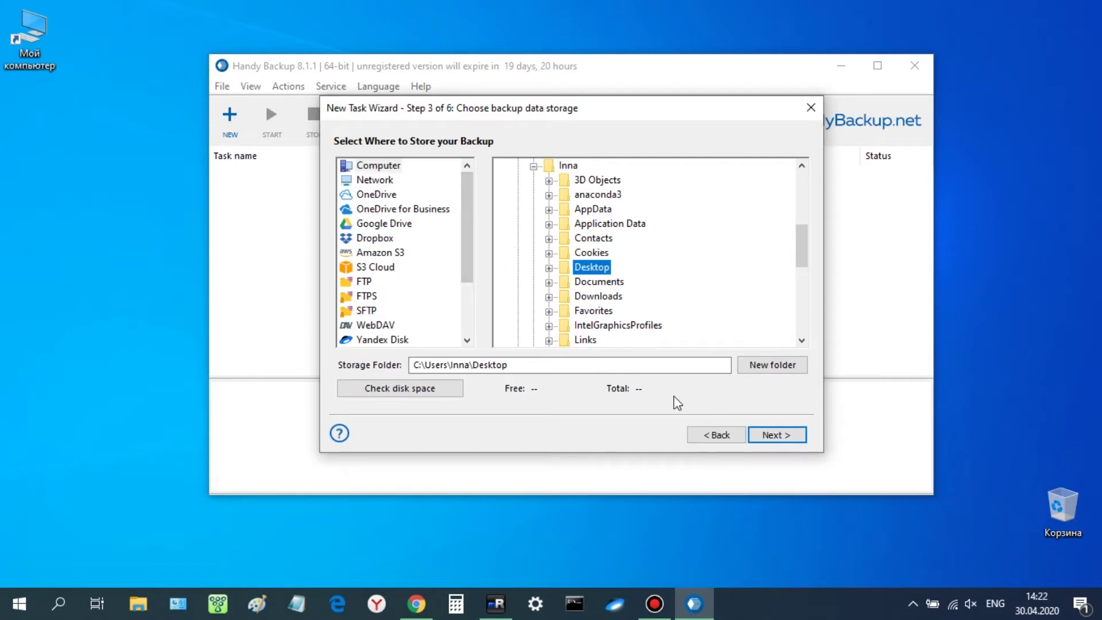
left_click(765, 438)
left_click(775, 435)
left_click(776, 435)
type("Y")
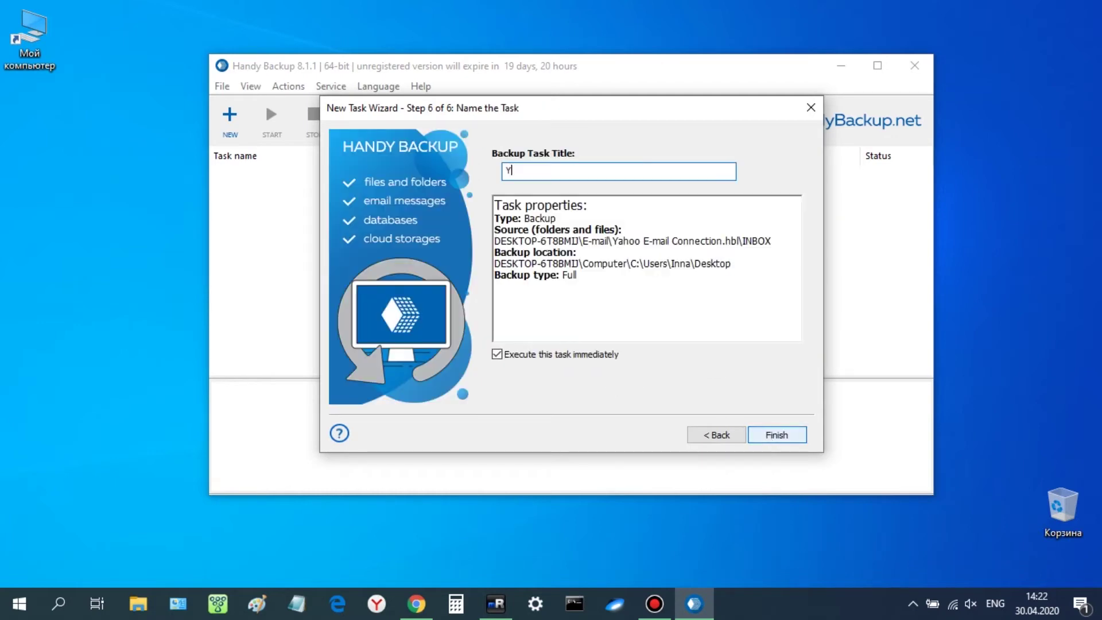
type("ahoo Backup")
Run the Yahoo Backup task, then open the resulting Yahoo Backup folder on the desktop
left_click(789, 436)
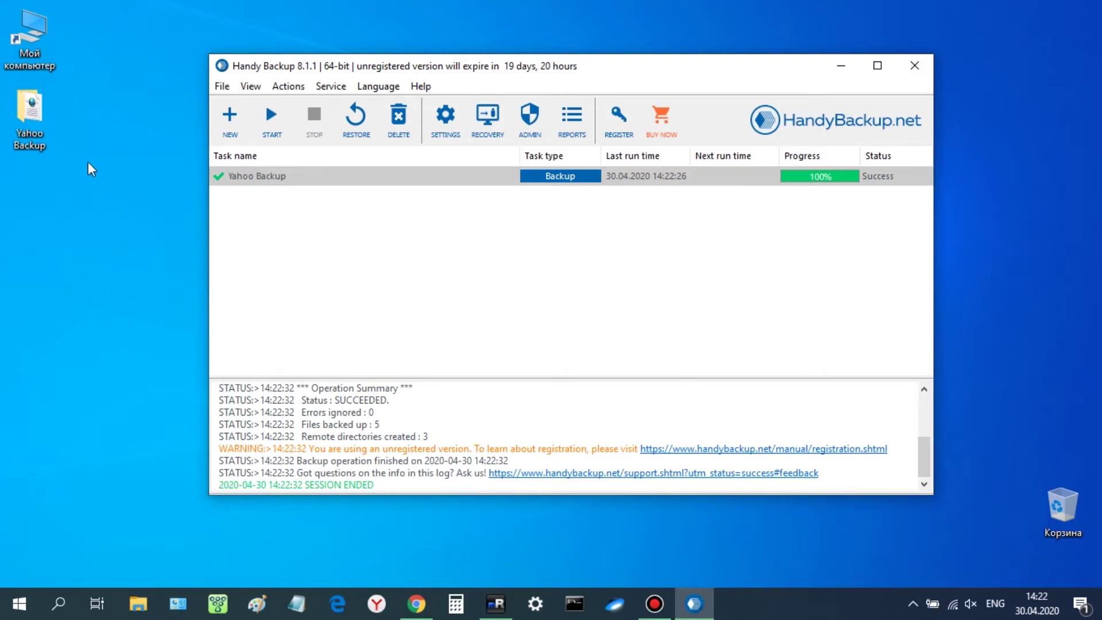
left_click(49, 135)
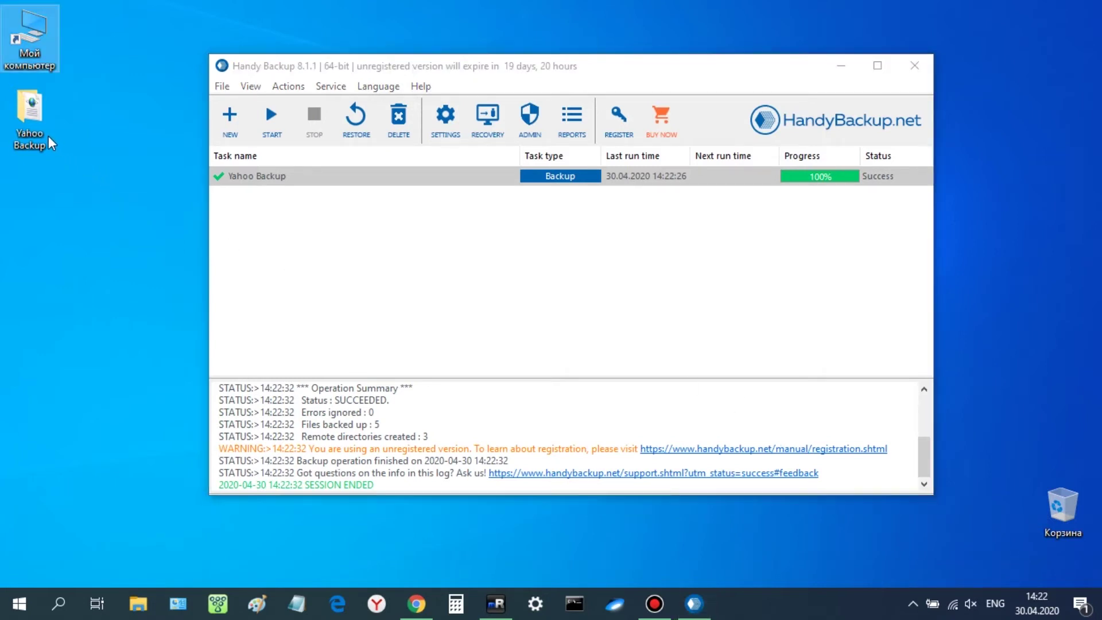
double_click(43, 129)
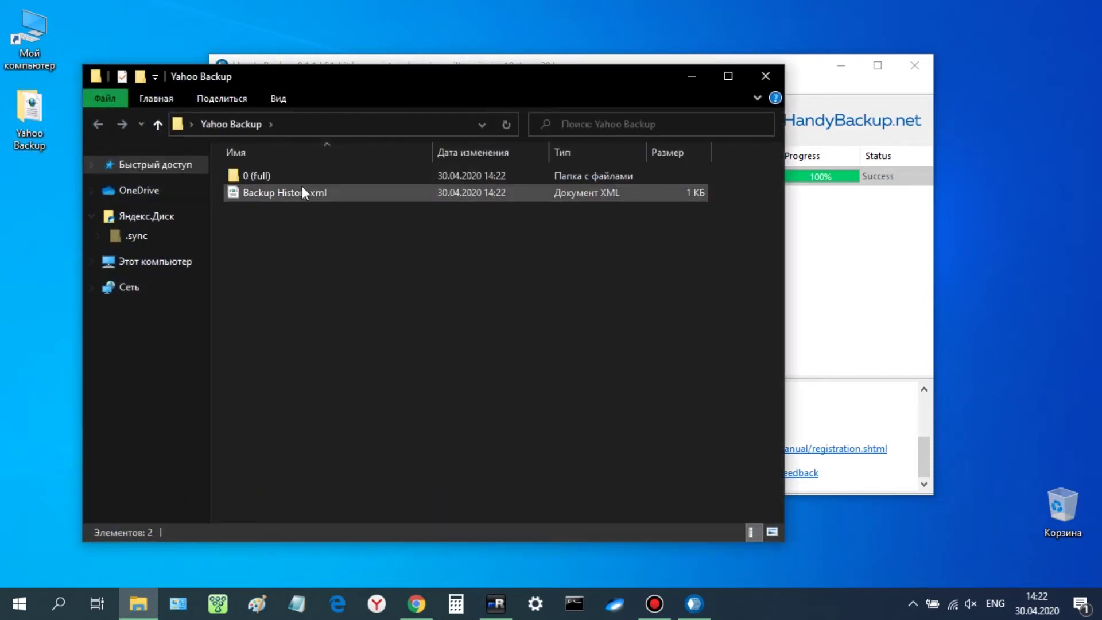
double_click(353, 178)
left_click(356, 191)
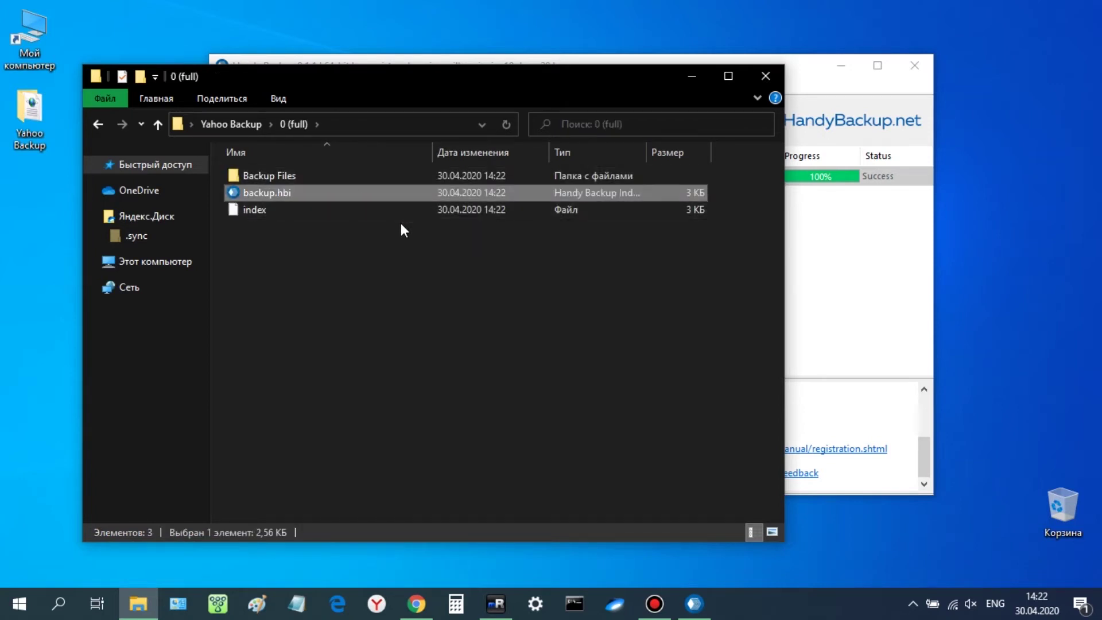
double_click(401, 176)
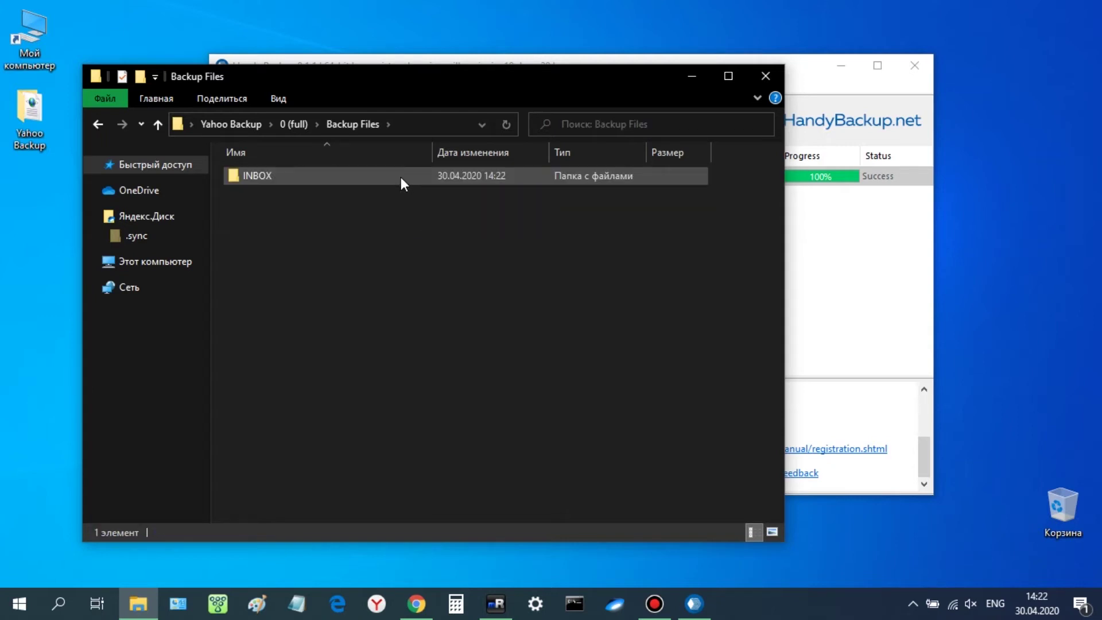
double_click(401, 177)
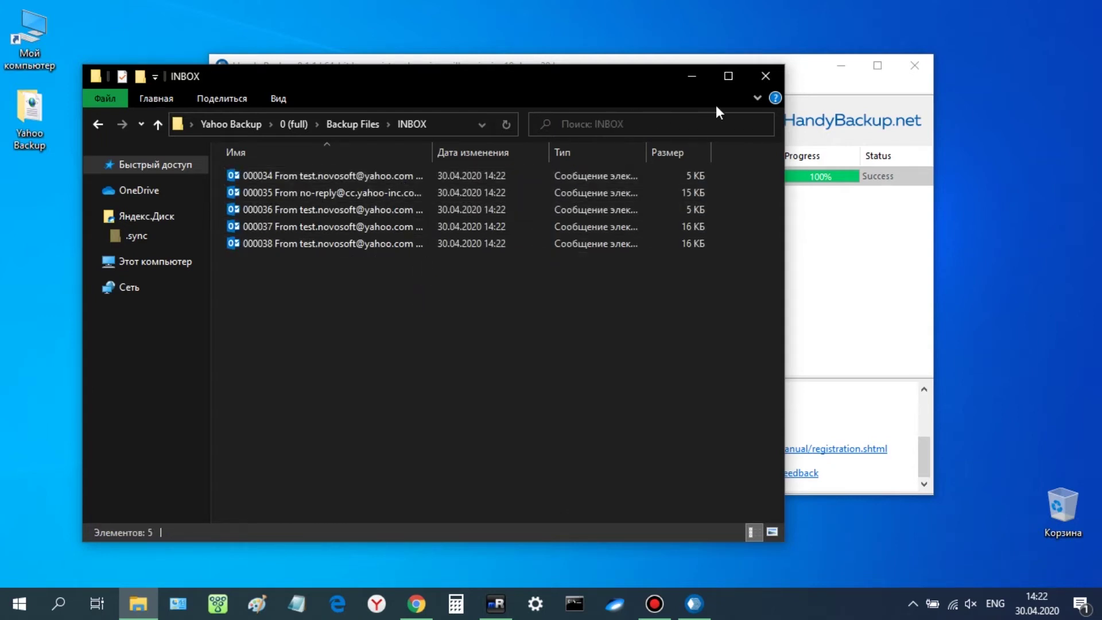
left_click(764, 76)
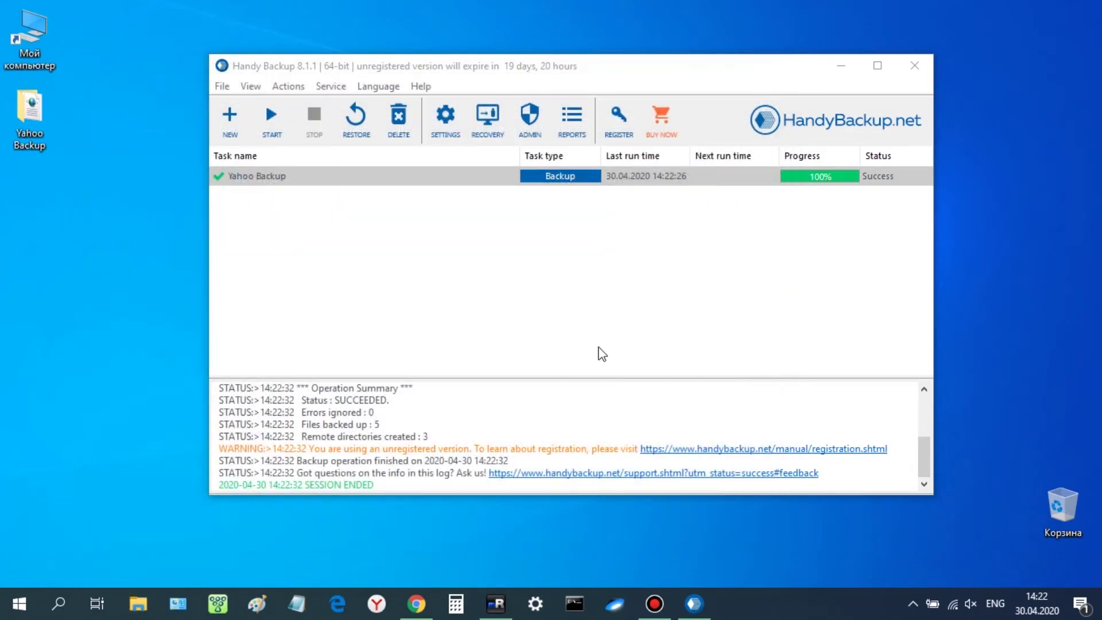
Bring up Outlook.com in the browser to view the empty nested INBOX folder
left_click(421, 602)
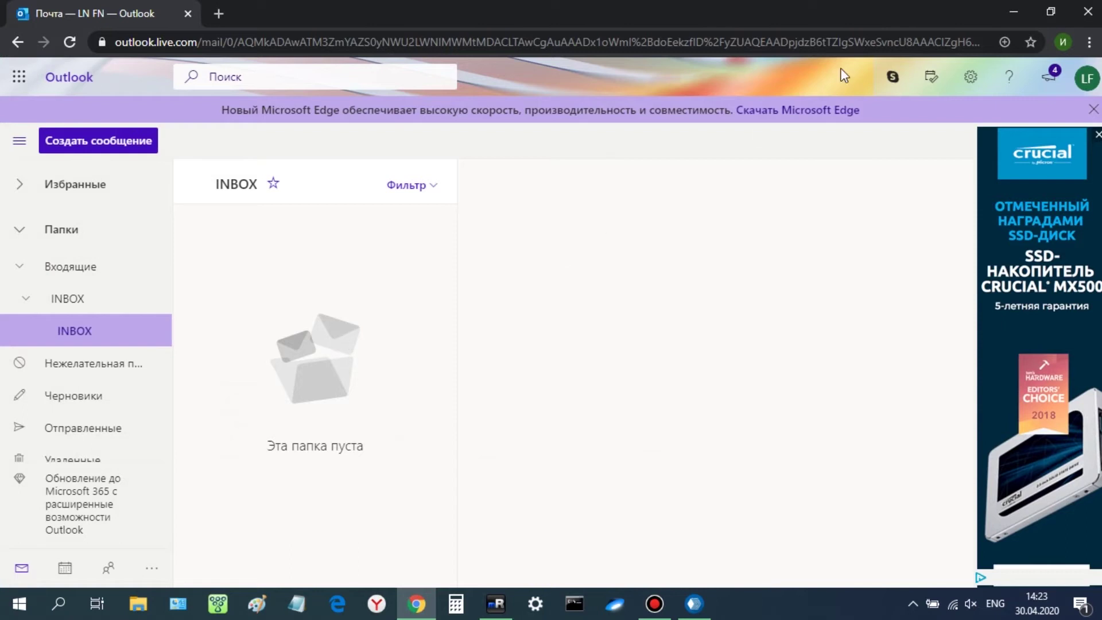
Back in Handy Backup, start a new Restore task in Advanced mode
left_click(1013, 11)
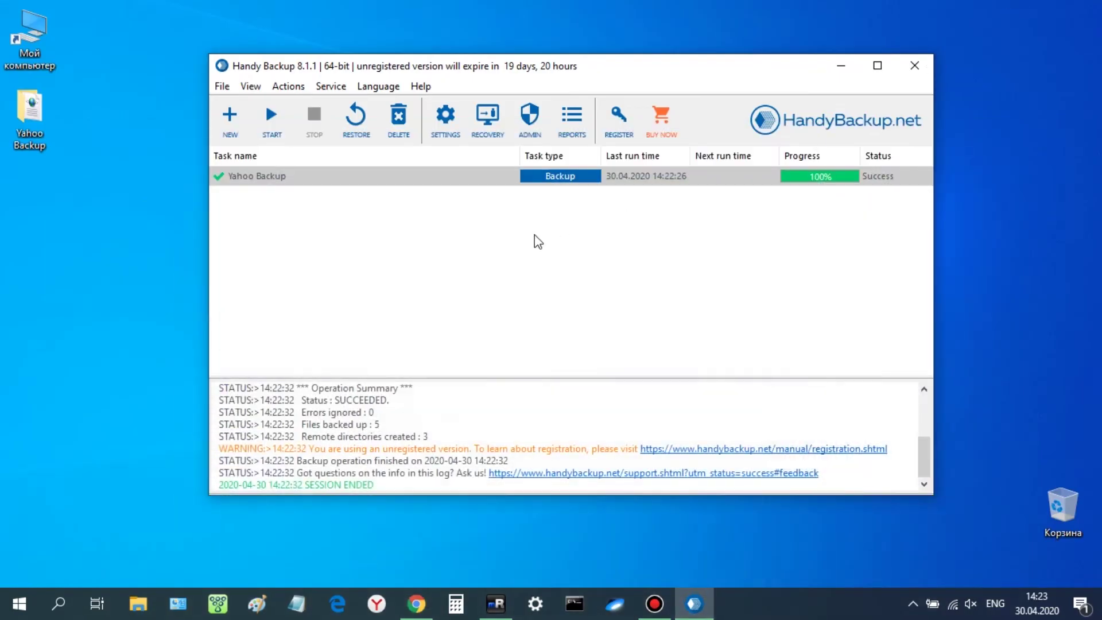
left_click(228, 122)
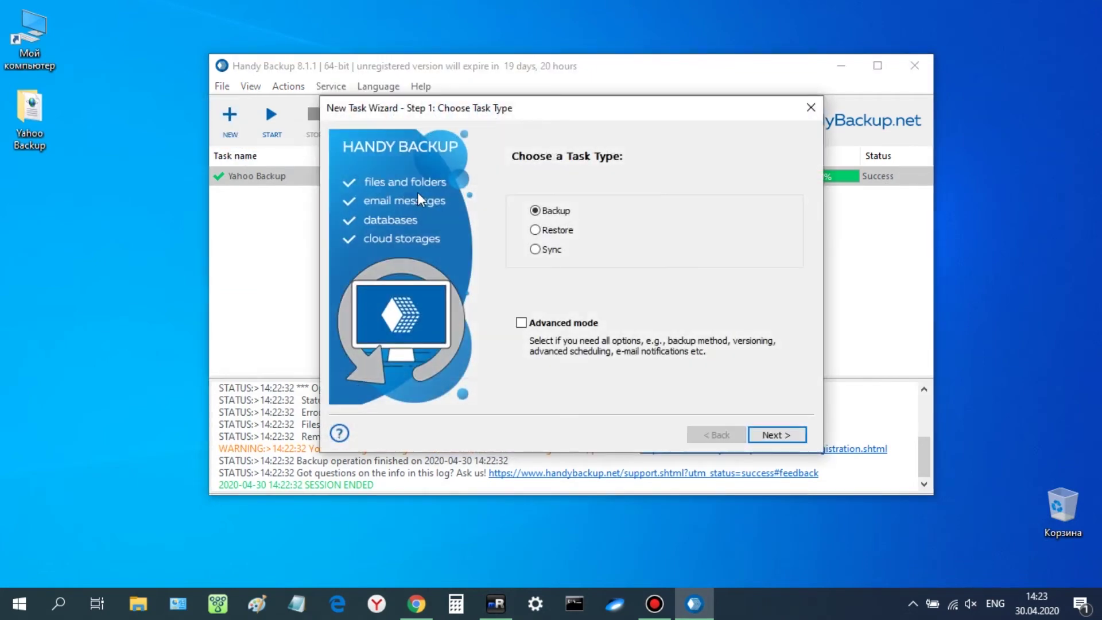
left_click(536, 229)
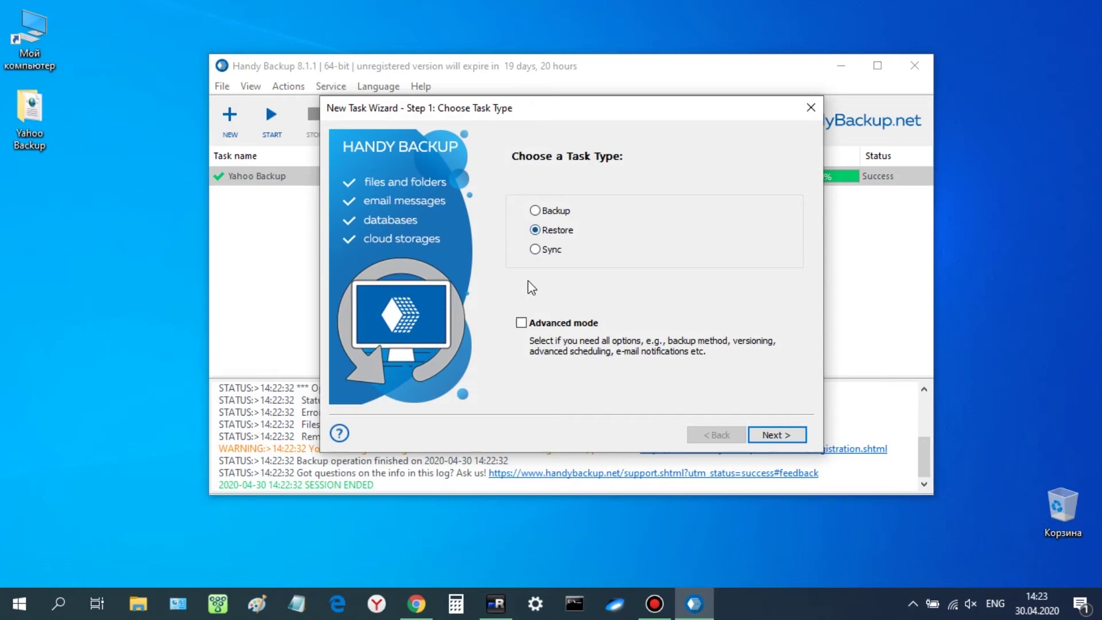
left_click(524, 324)
left_click(776, 435)
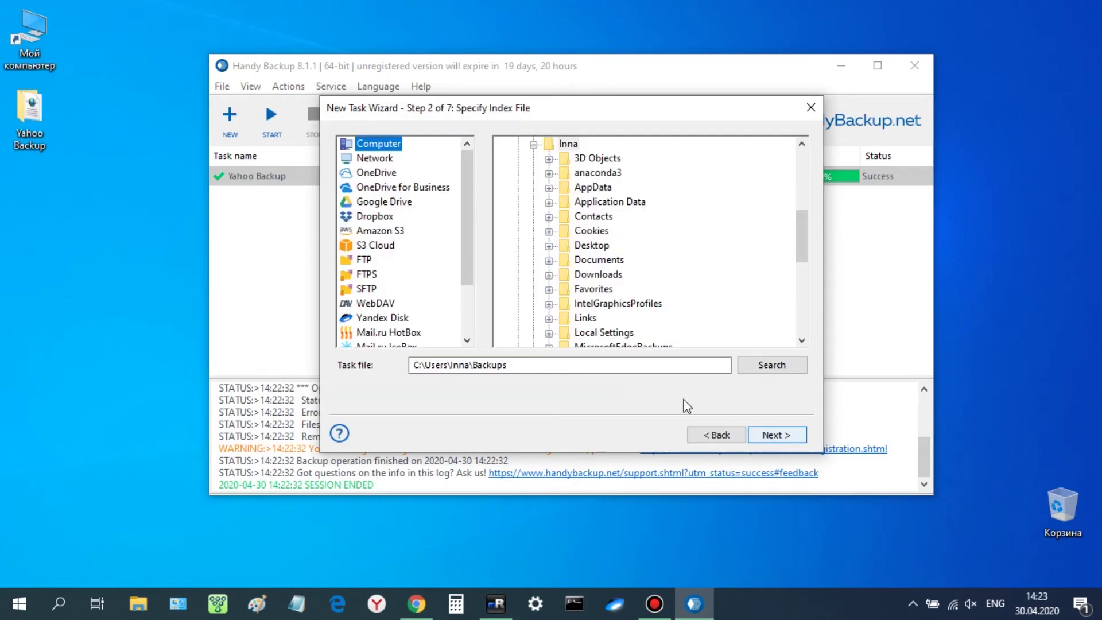
Use Desktop > Yahoo Backup > 0 (full) > backup.hbi as the restore index file
left_click(549, 247)
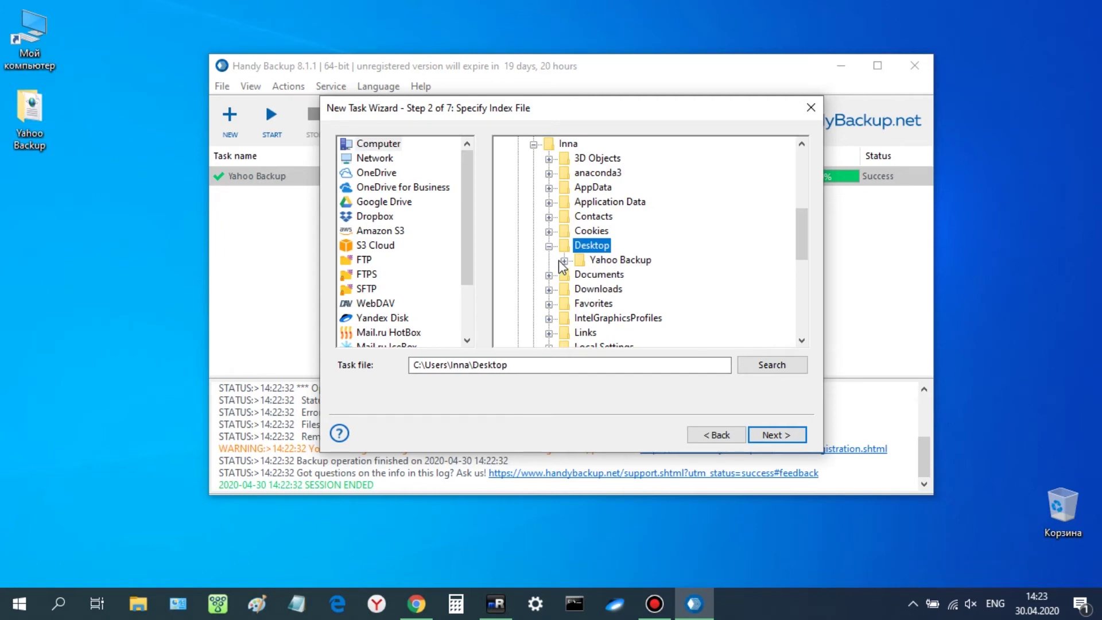
left_click(564, 262)
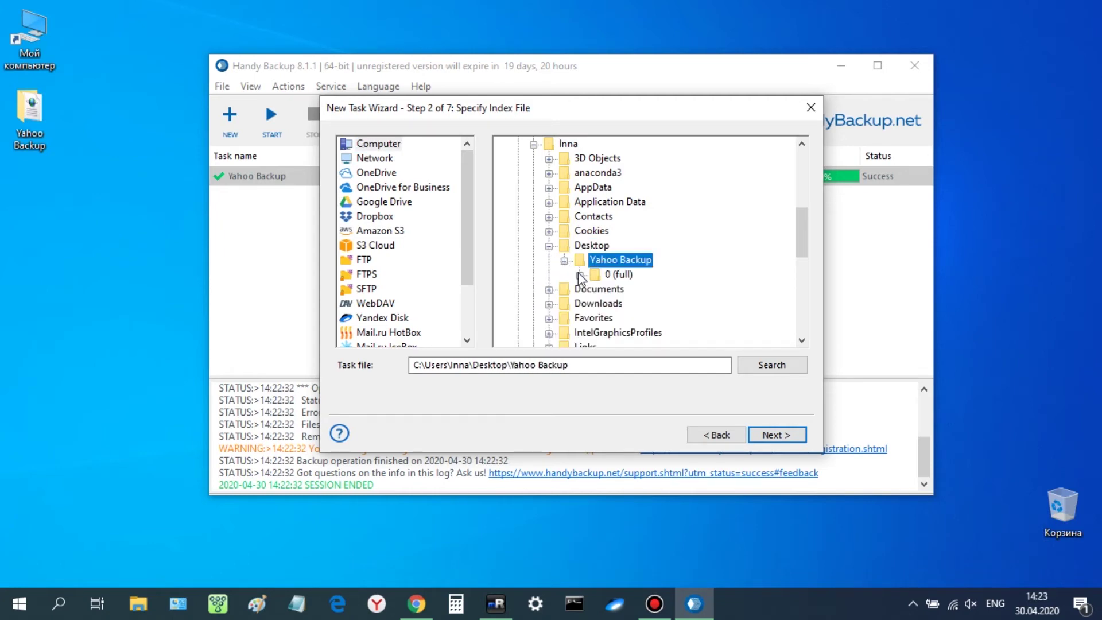
left_click(580, 276)
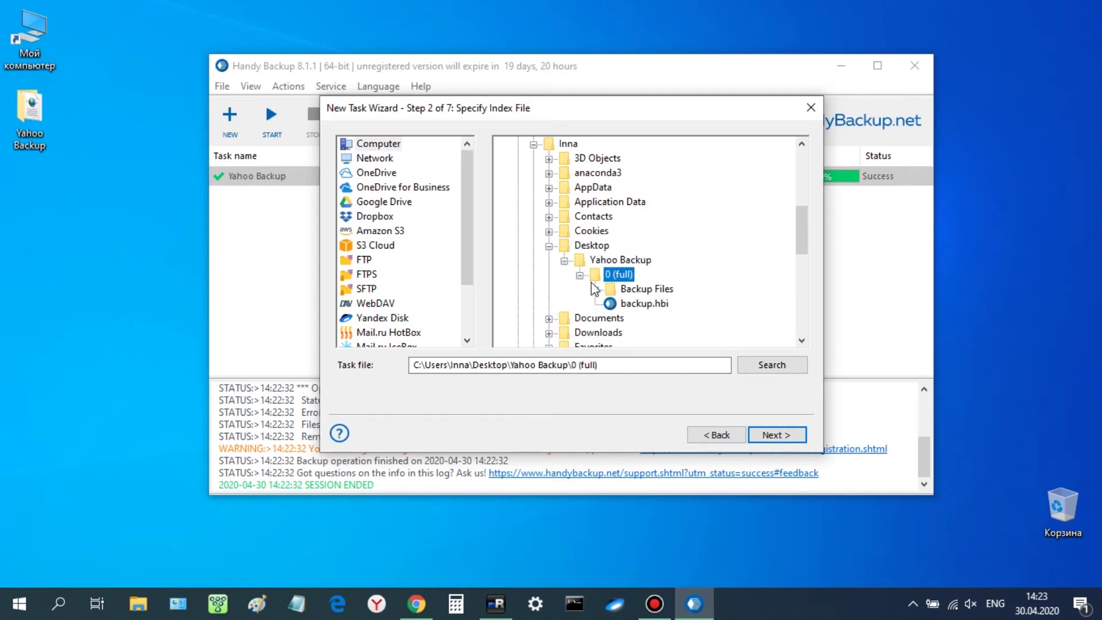
left_click(621, 305)
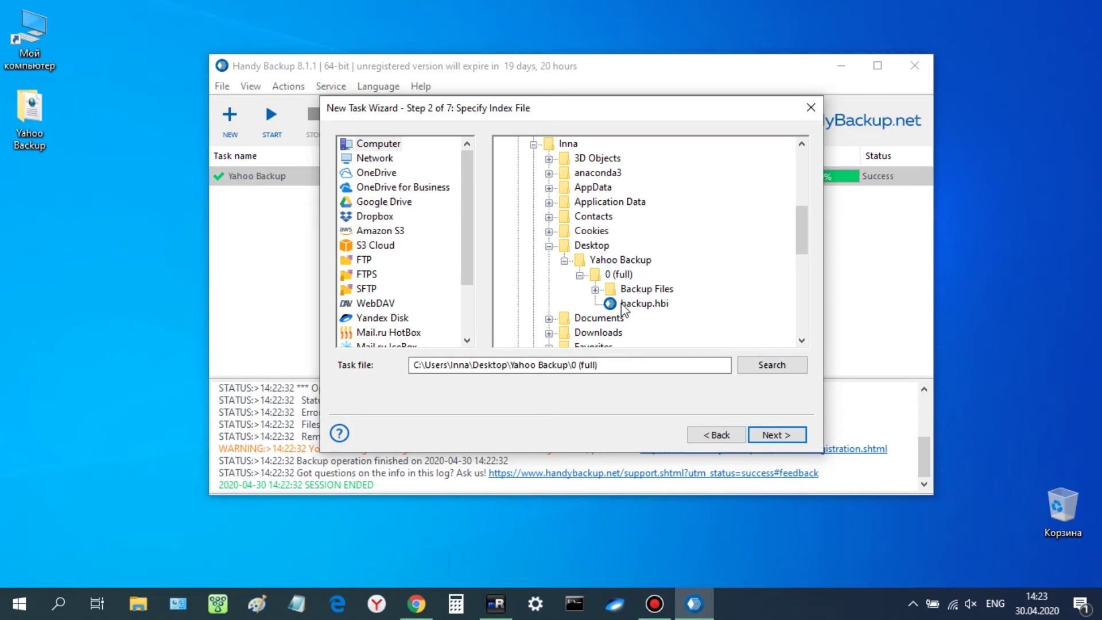
left_click(760, 435)
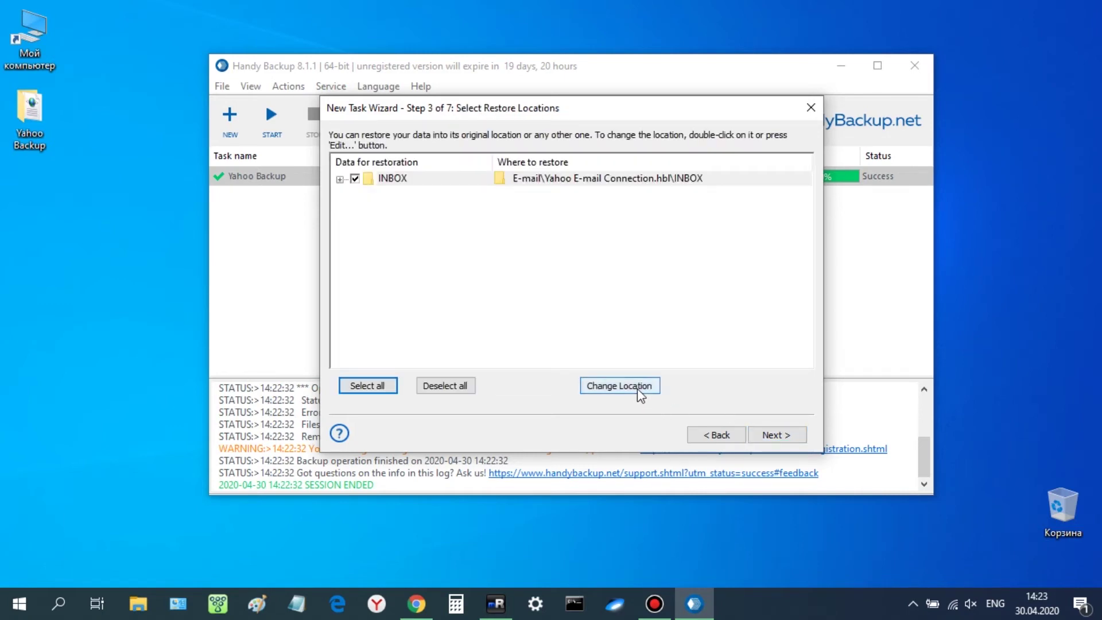
Change the INBOX restore location and start a new E-mail connection from the storage list
left_click(635, 385)
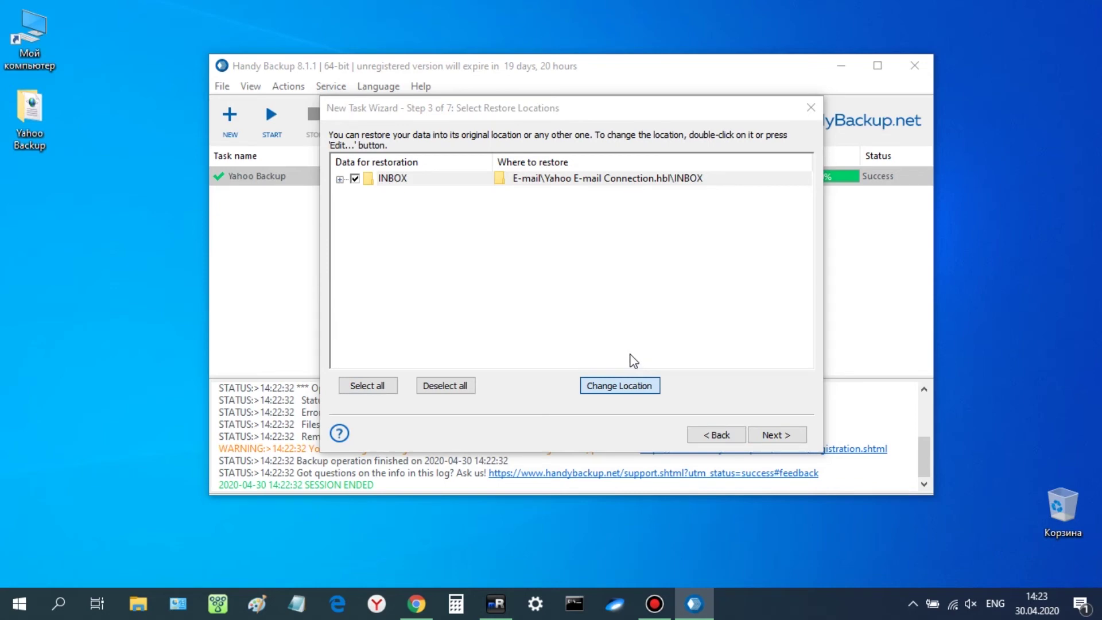
left_click(624, 381)
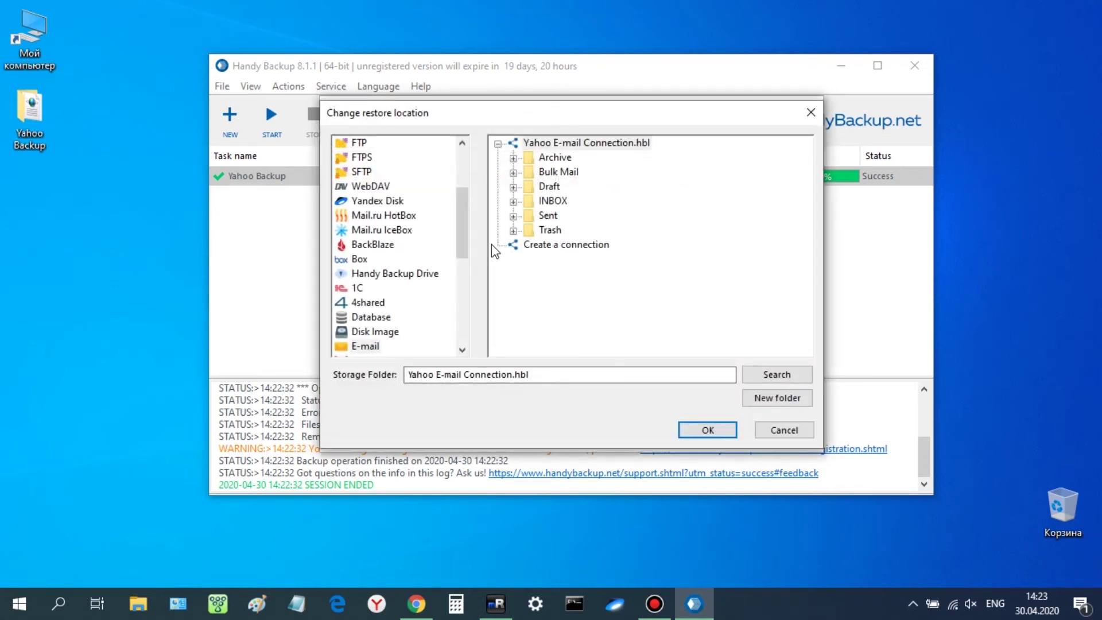
left_click_drag(466, 236, 465, 332)
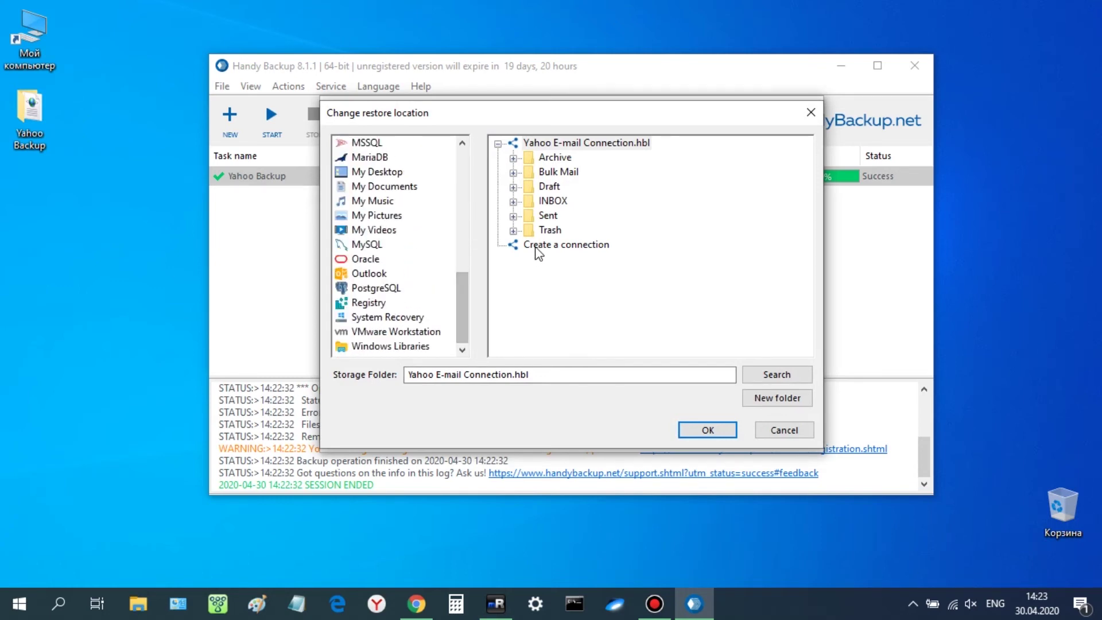
double_click(541, 244)
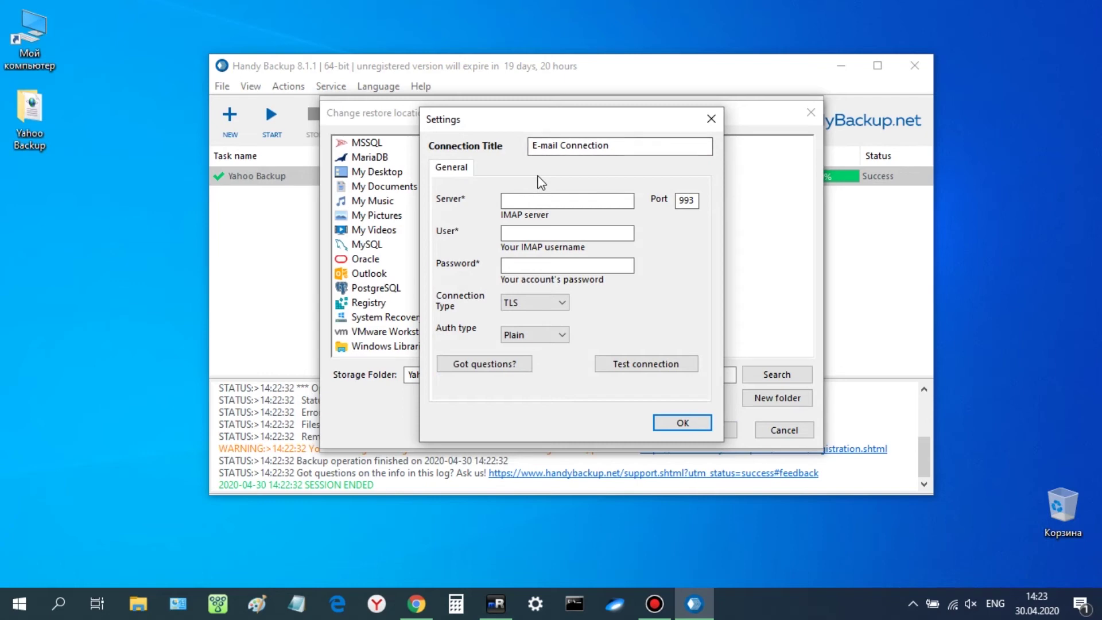
Create an 'Outlook' E-mail connection to Outlook.Office365.com with the account credentials, test it and save it
left_click(530, 150)
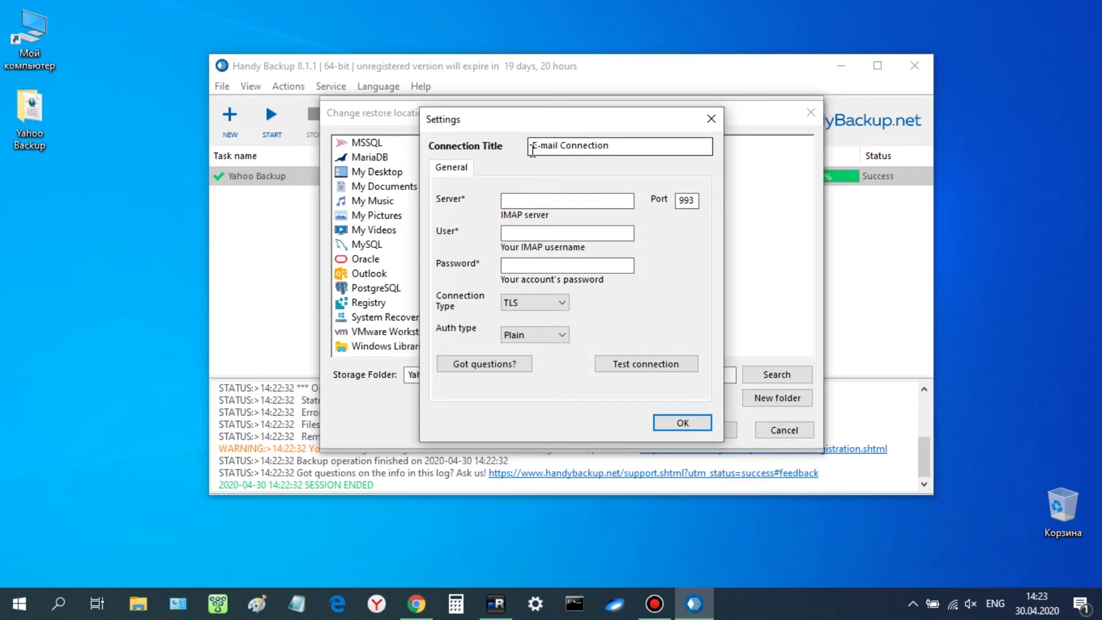
type("Outlook")
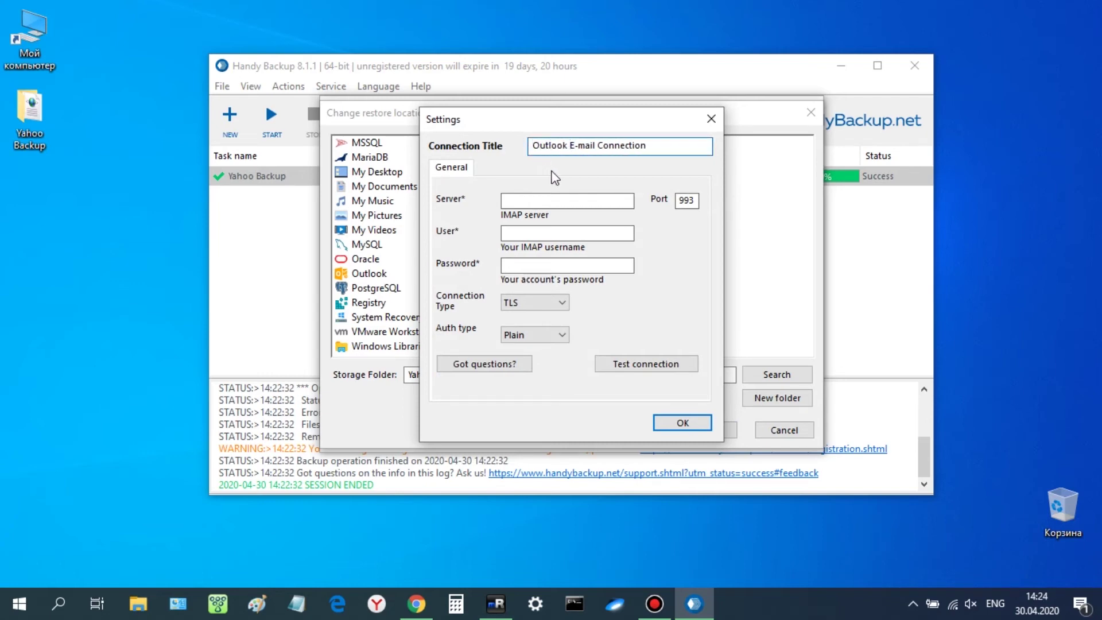
left_click(556, 200)
type("Outlook.Office365.com")
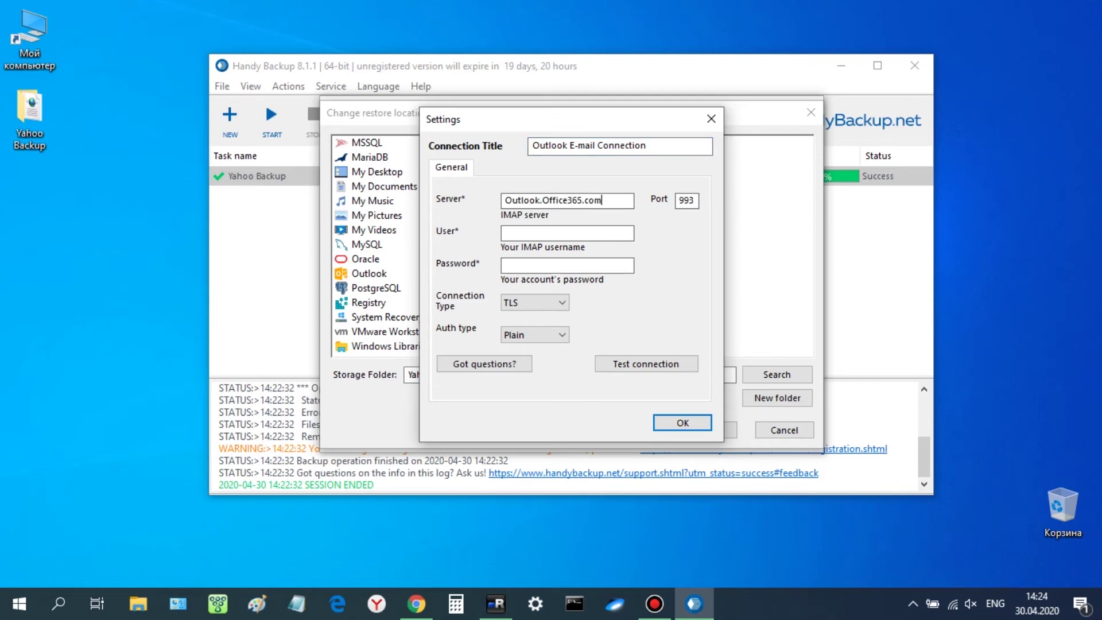
left_click(561, 264)
type("*****")
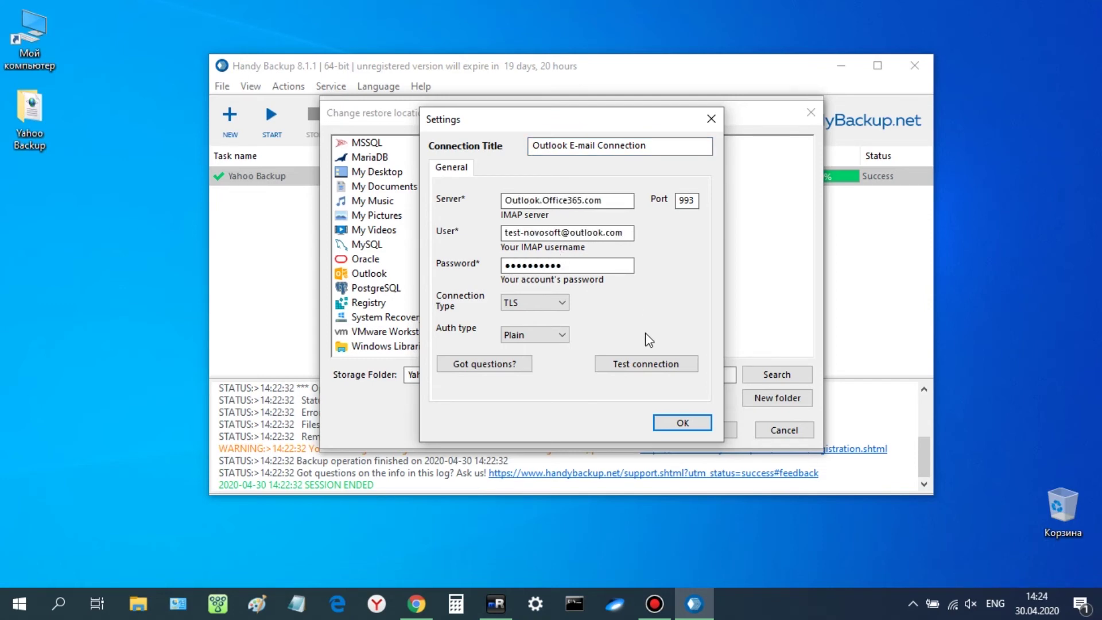
left_click(646, 361)
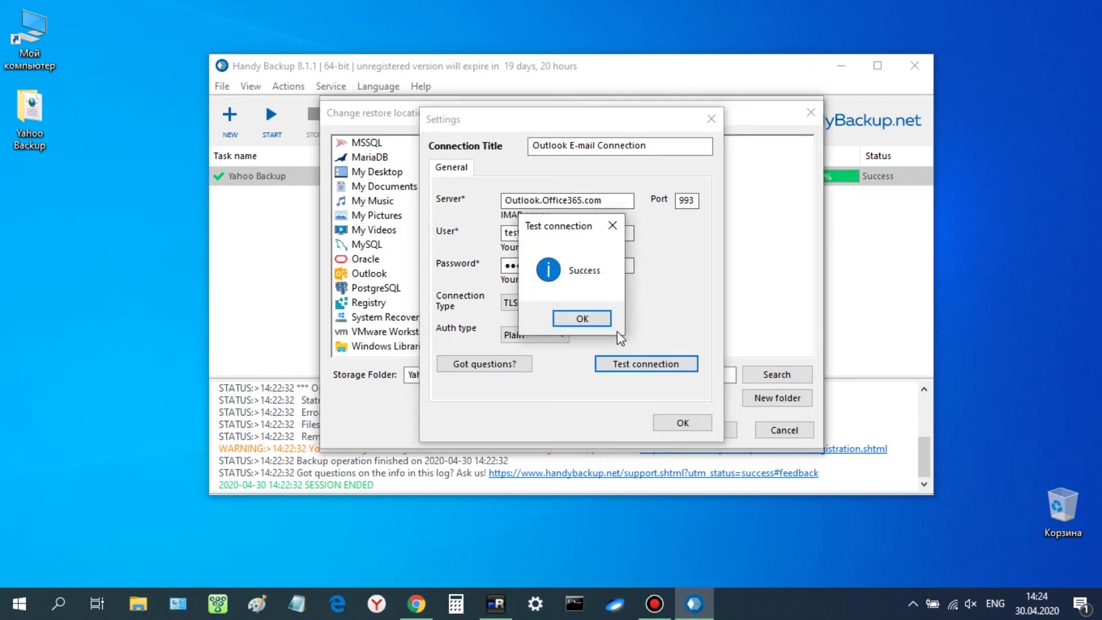
left_click(591, 319)
left_click(670, 424)
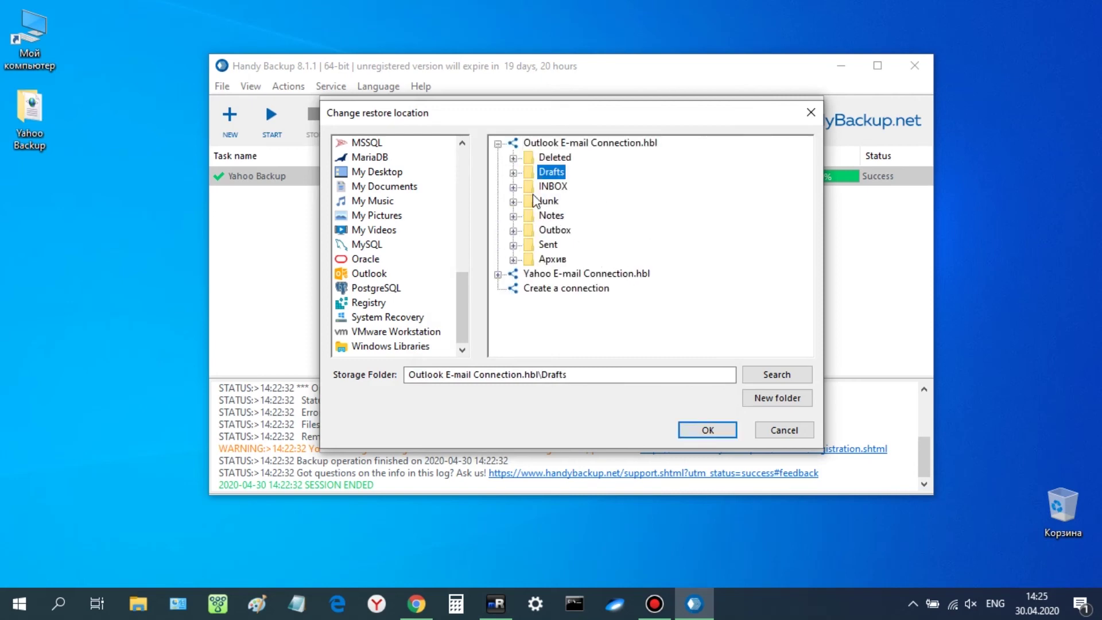
Set the nested INBOX under the Outlook connection's INBOX as the restore destination
left_click(516, 191)
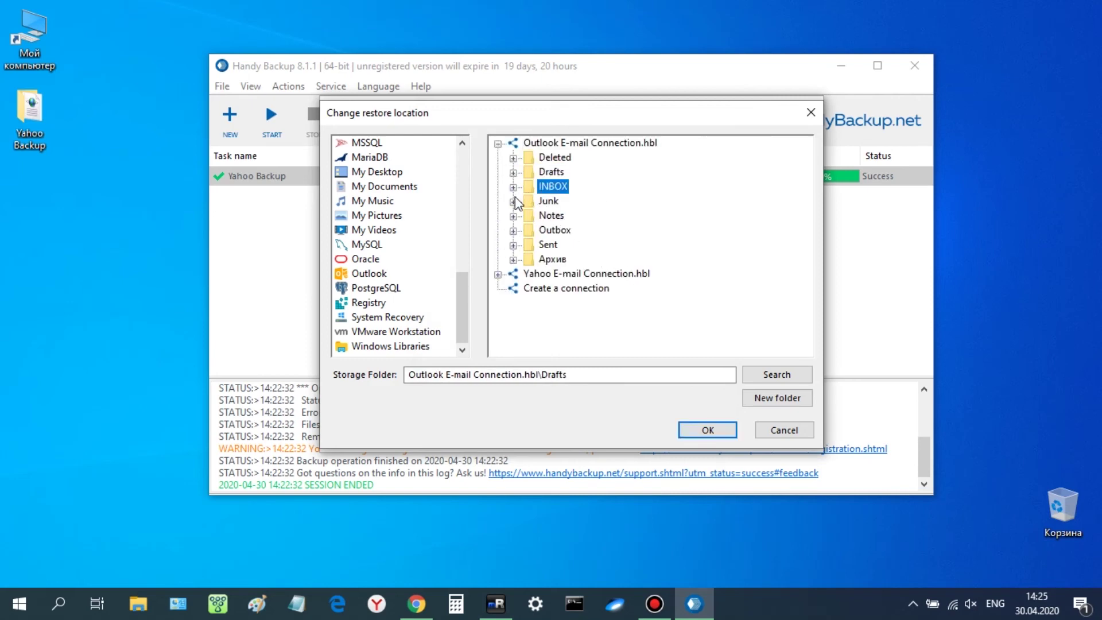
left_click(513, 188)
left_click(533, 205)
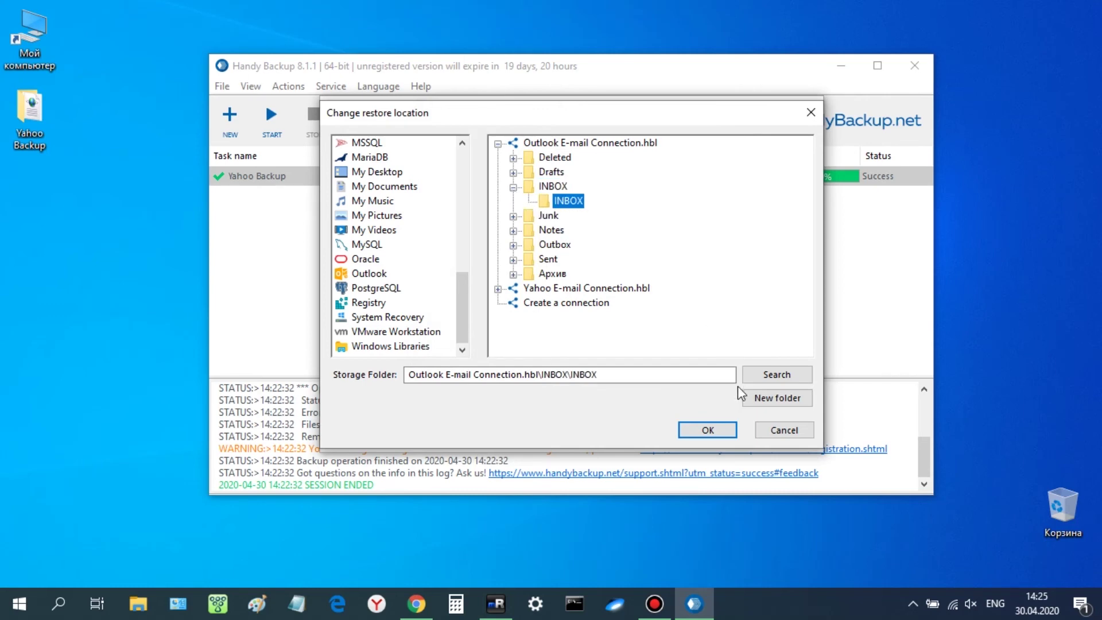
left_click(715, 431)
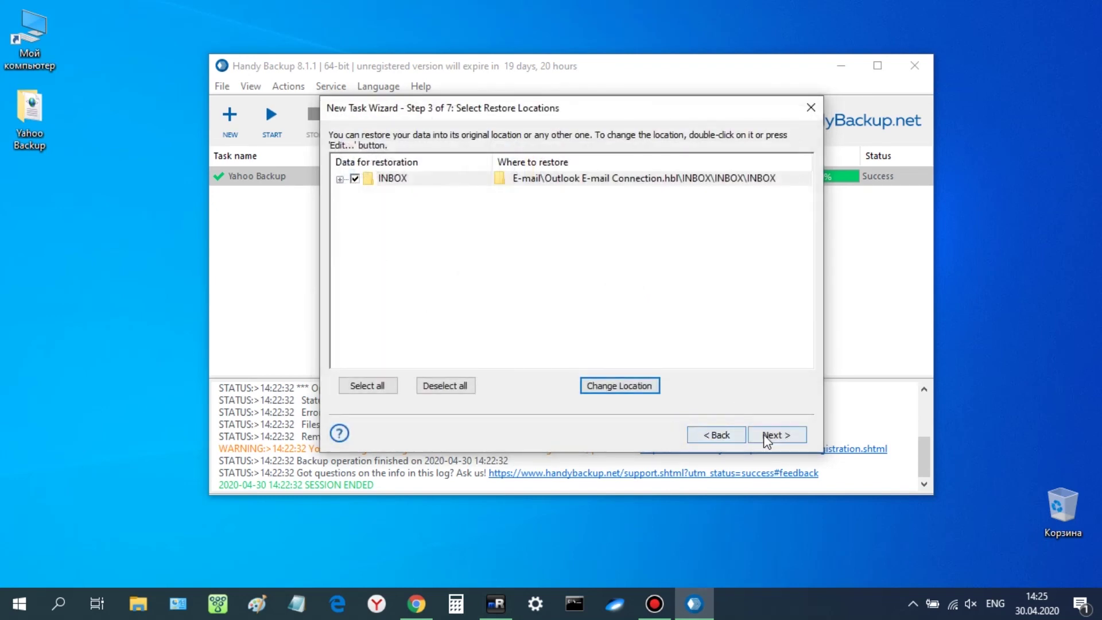
left_click(768, 436)
Name the restore task 'Yahoo Email Migration on Outlook' and run it immediately, restoring 5 files
left_click(767, 438)
left_click(767, 435)
left_click(767, 435)
type("Yah")
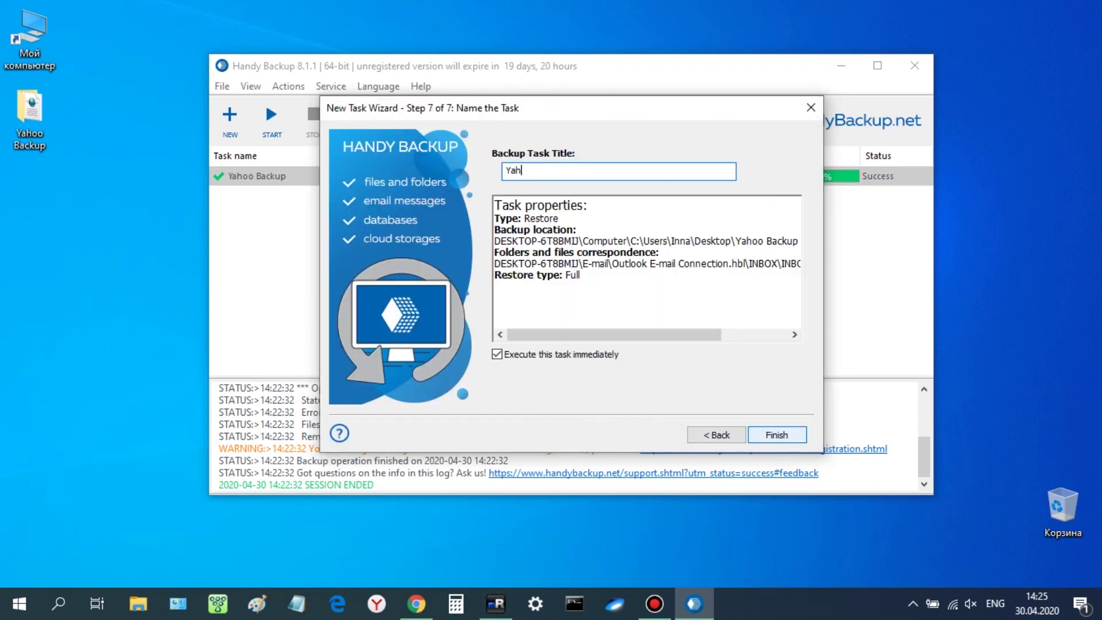
type("oo Email Migration on Outlook")
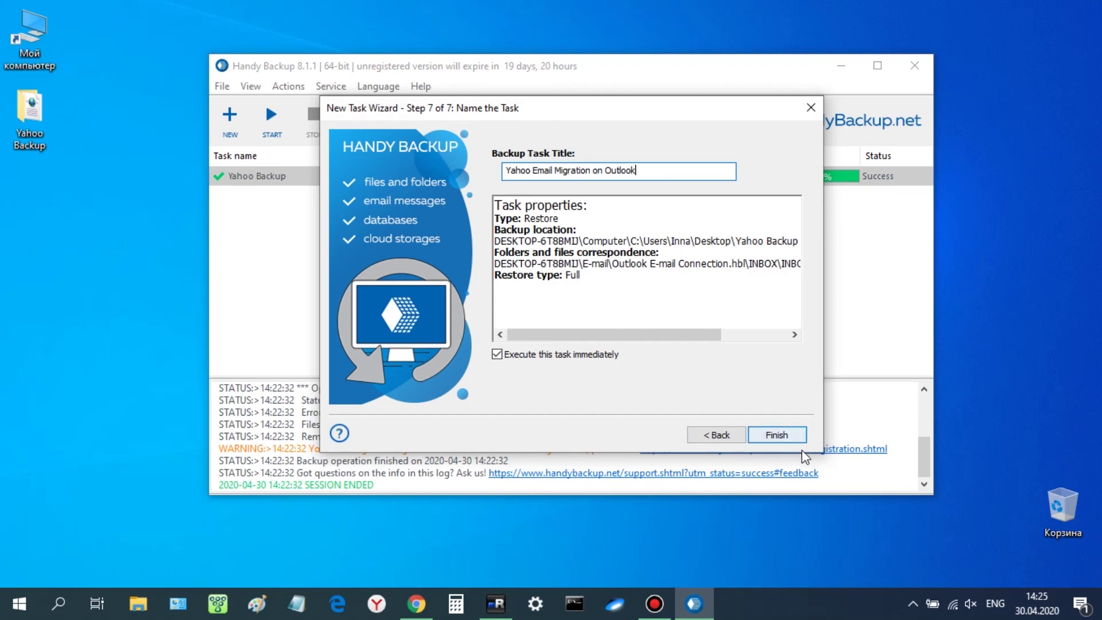
left_click(783, 440)
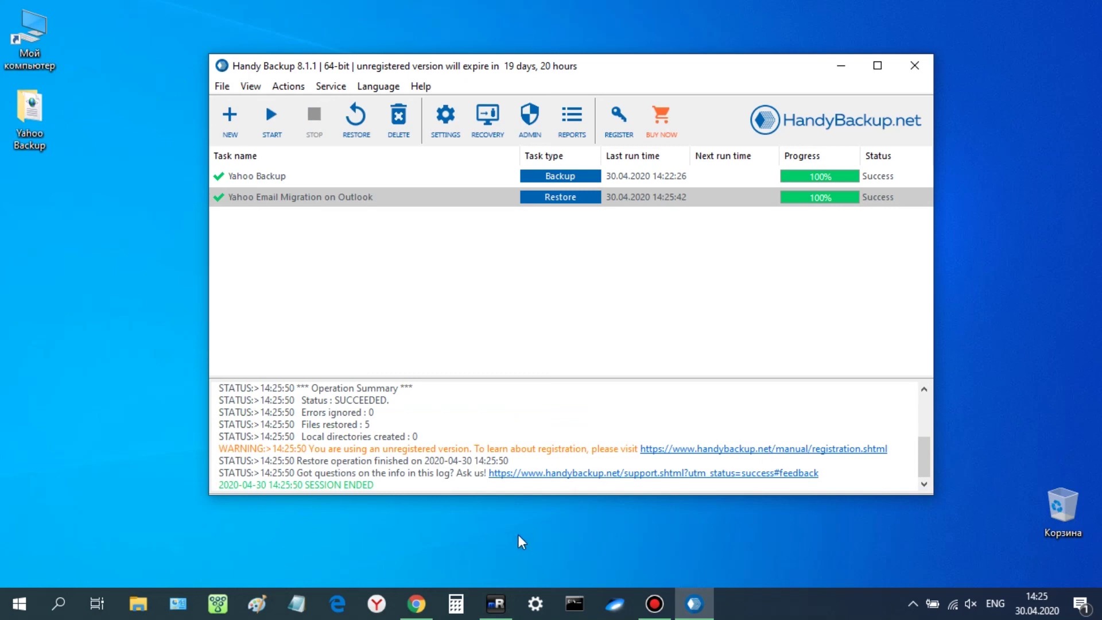
Return to Chrome to view the Outlook.com INBOX folder with the 5 restored messages
left_click(416, 604)
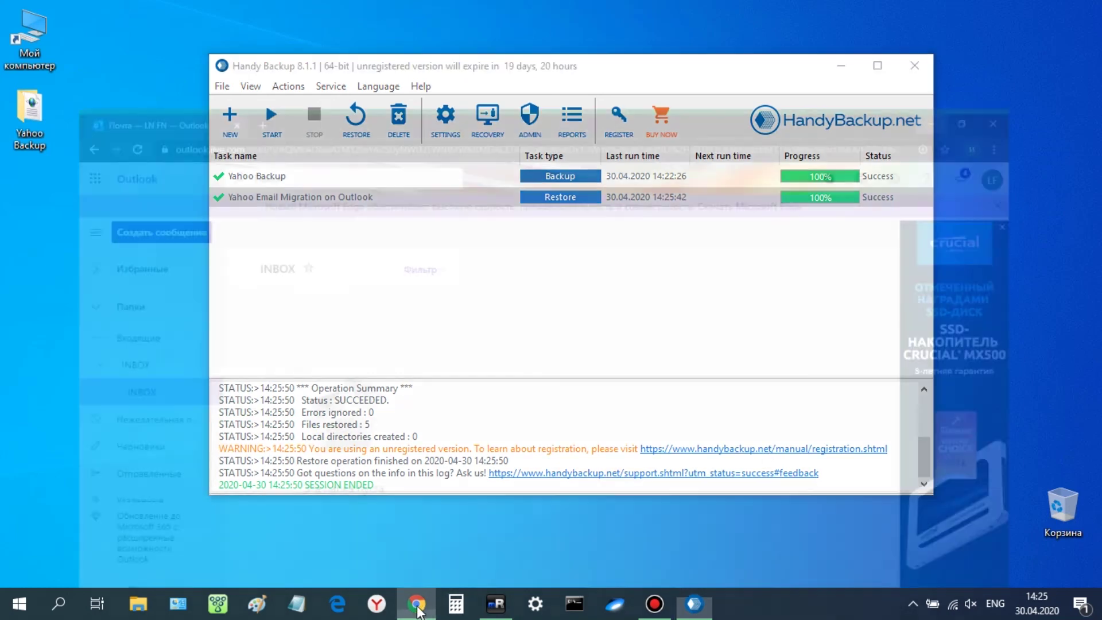